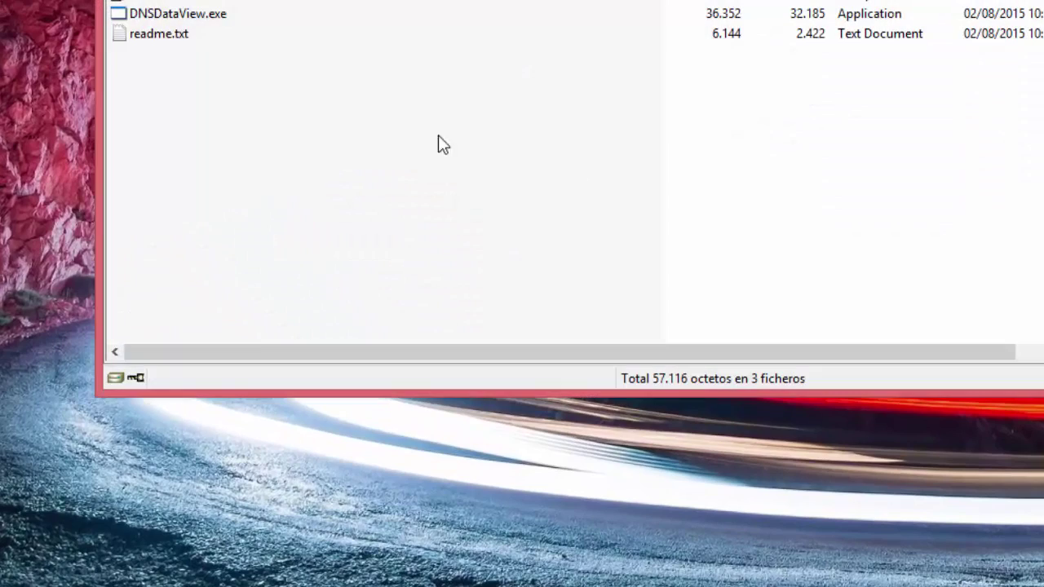
Select DNSDataView.exe in the open archive.
left_click(152, 18)
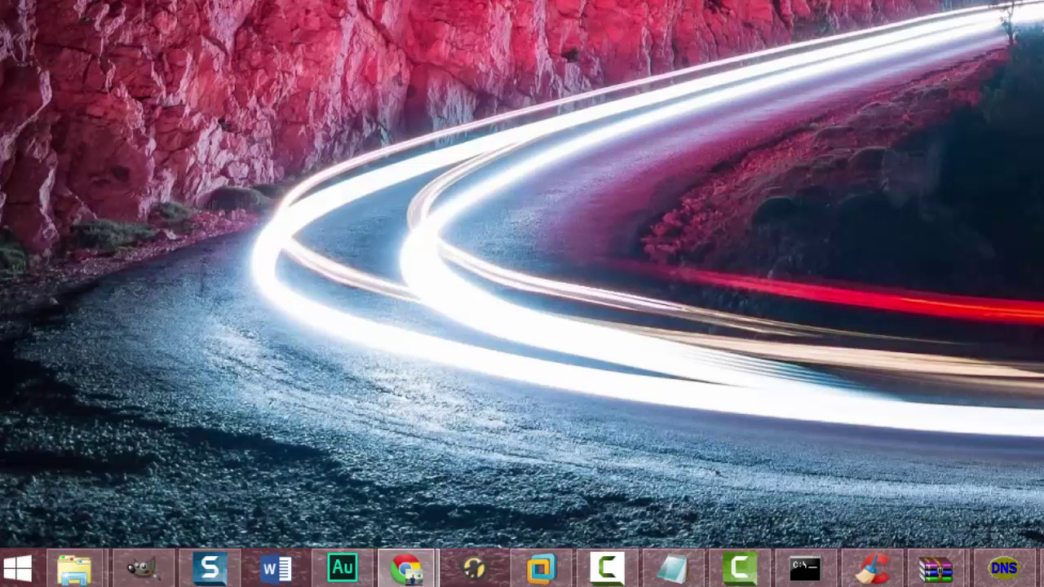
Flush the DNS resolver cache by running ipconfig/flushdns in a Command Prompt, and minimize its window.
key("super+r")
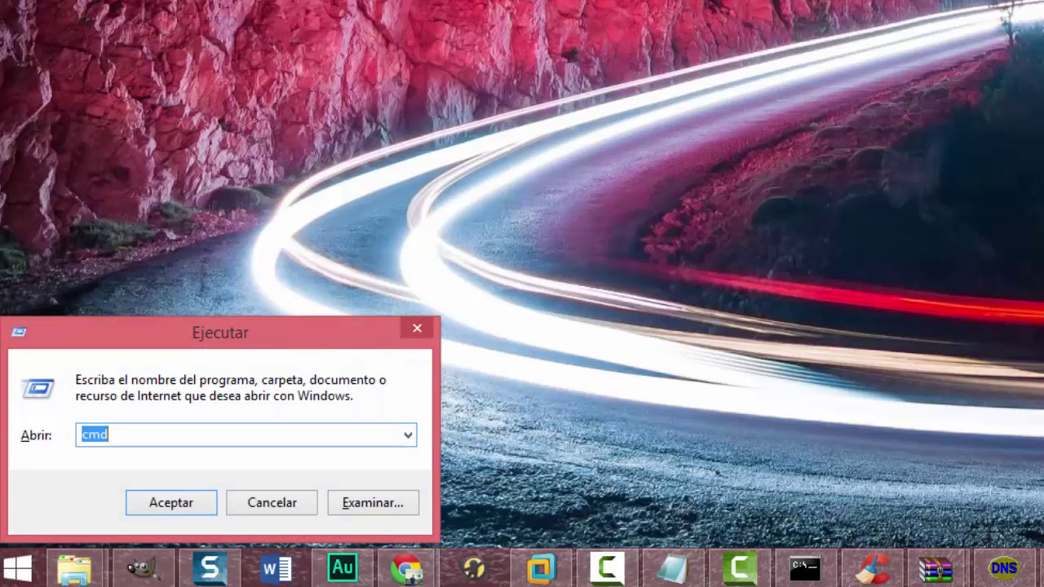
key("Return")
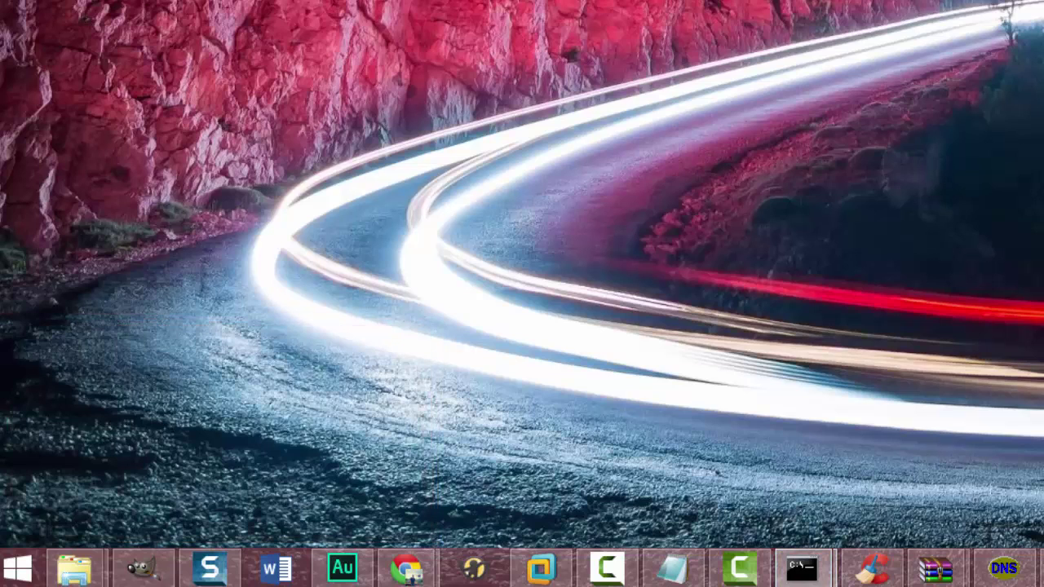
type("p")
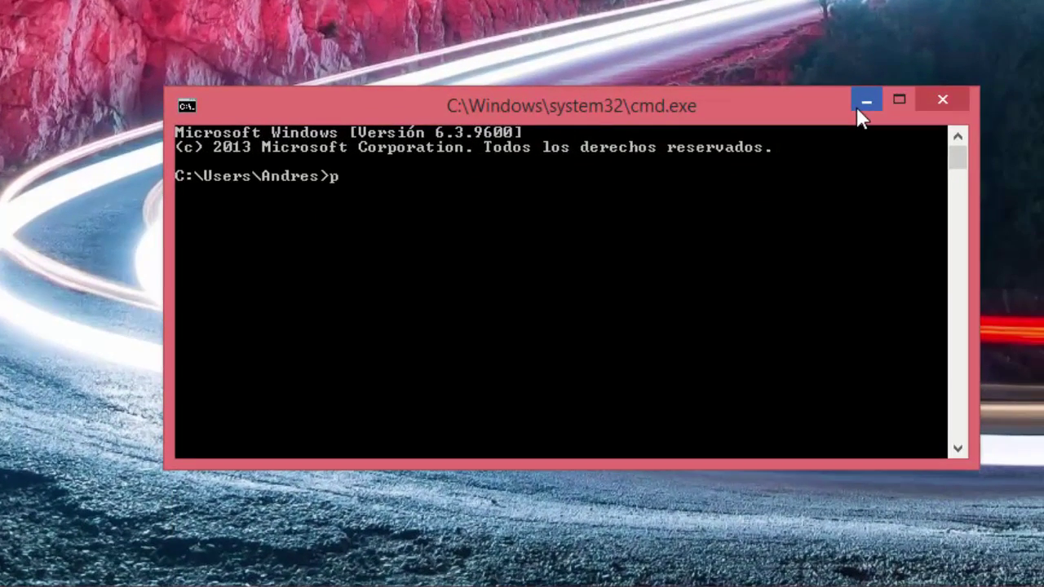
key("BackSpace")
type("ipconfig/flushdns")
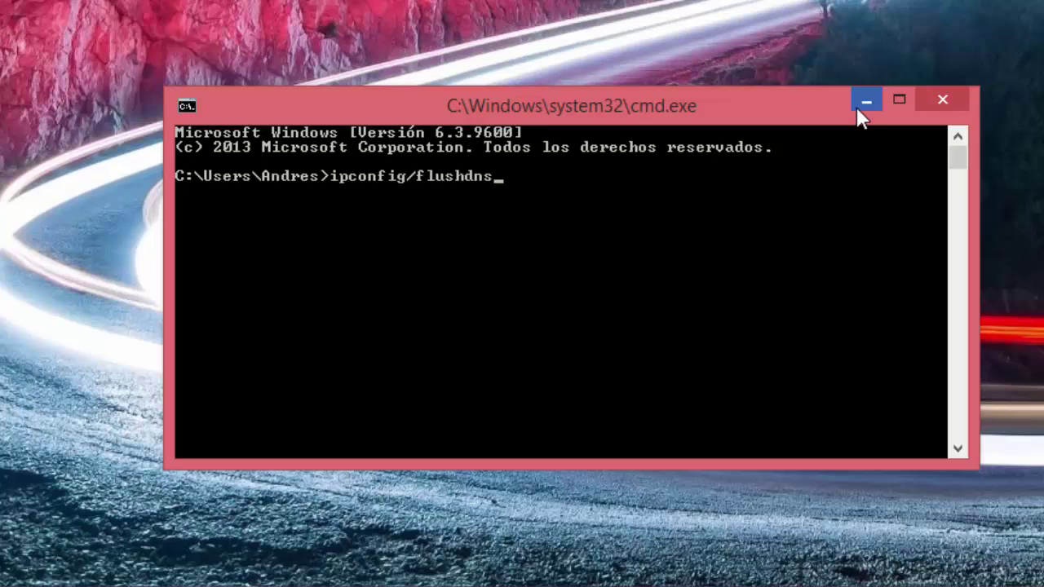
key("Return")
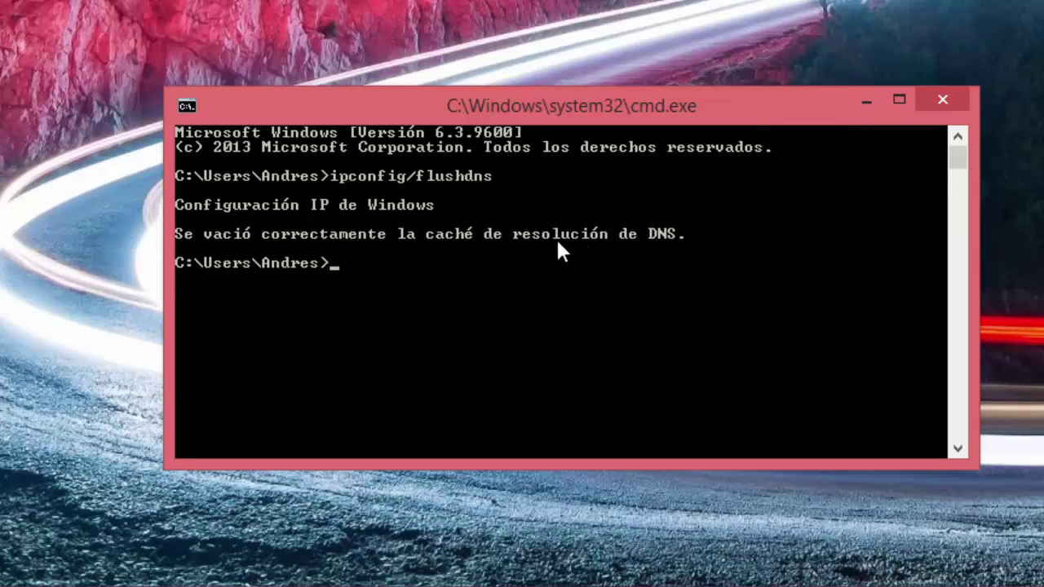
left_click(867, 100)
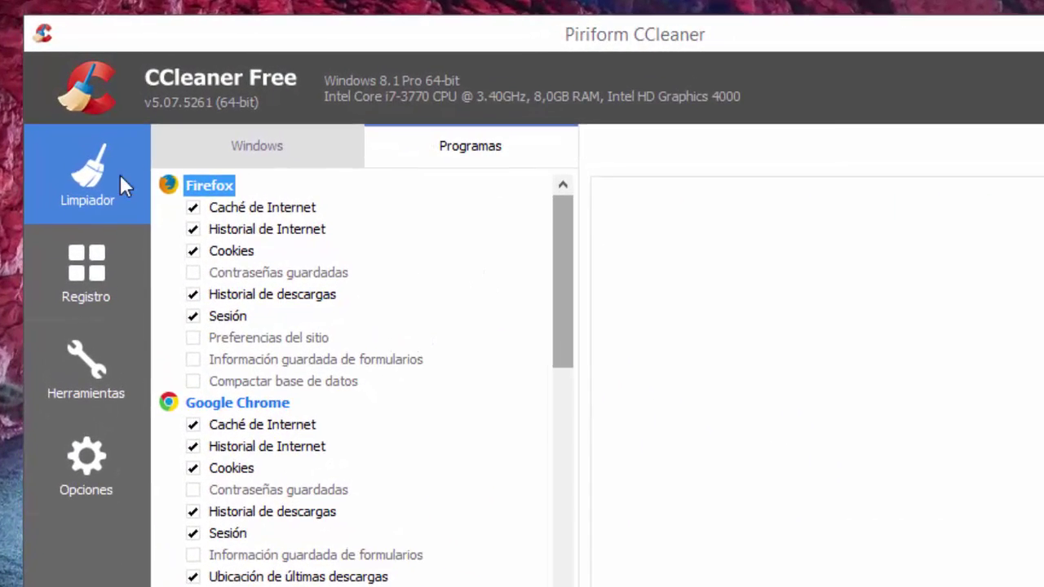
In CCleaner, include Caché DNS among the Sistema items of the Windows cleaning options.
left_click(123, 183)
left_click(100, 190)
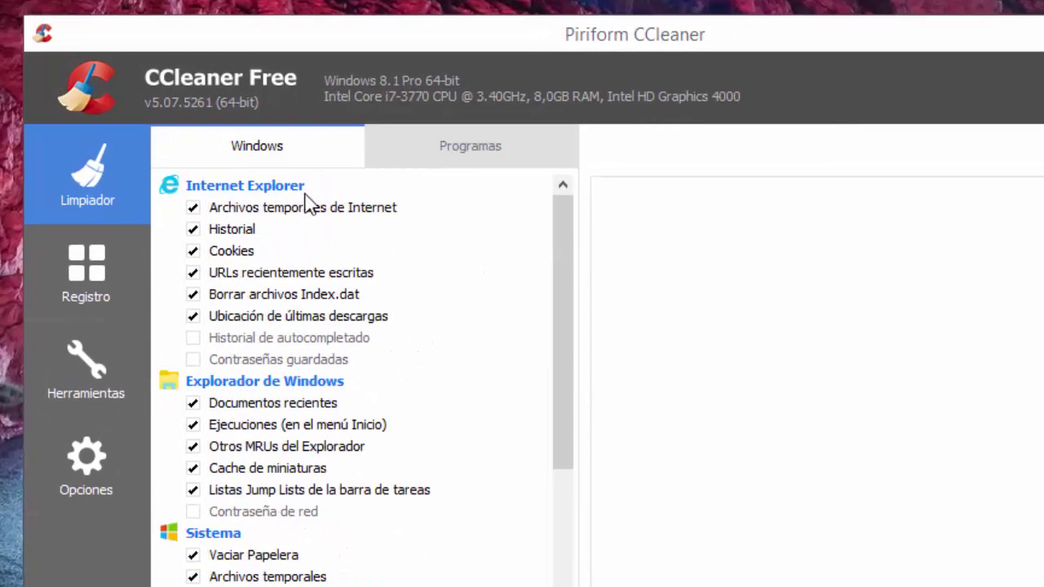
scroll(310, 250, "down", 3)
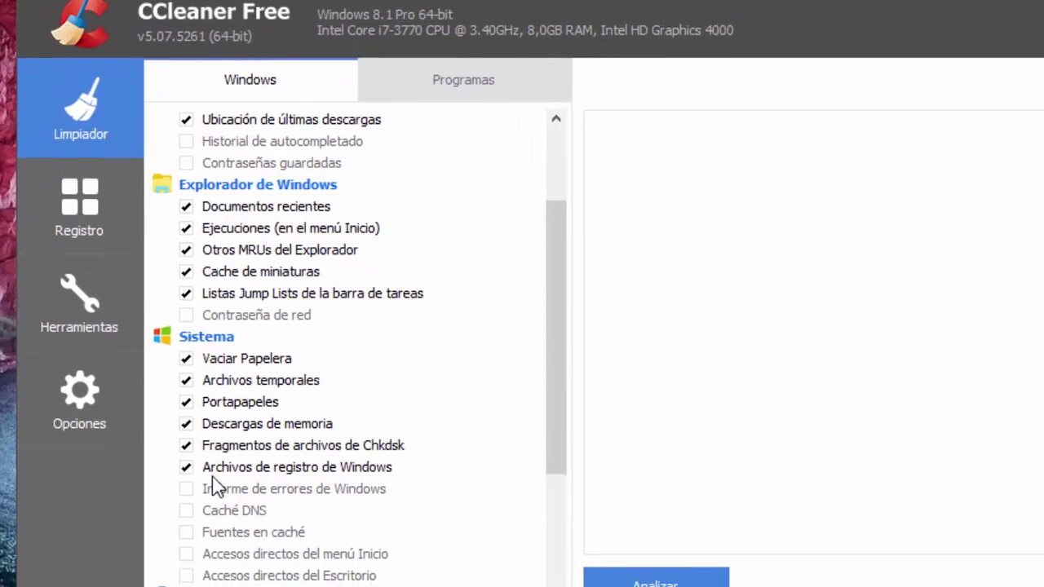
left_click(187, 512)
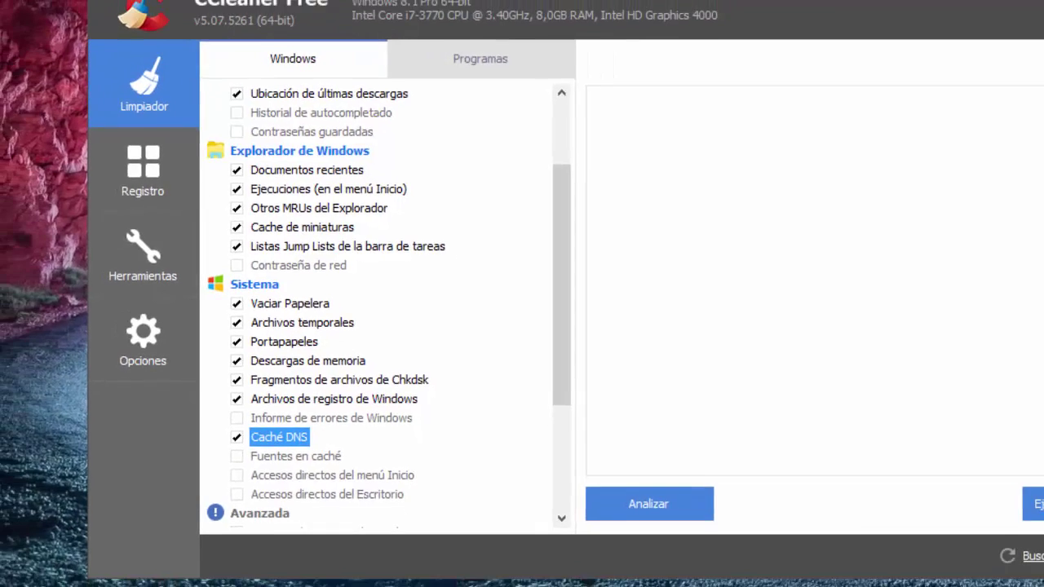
left_click(997, 11)
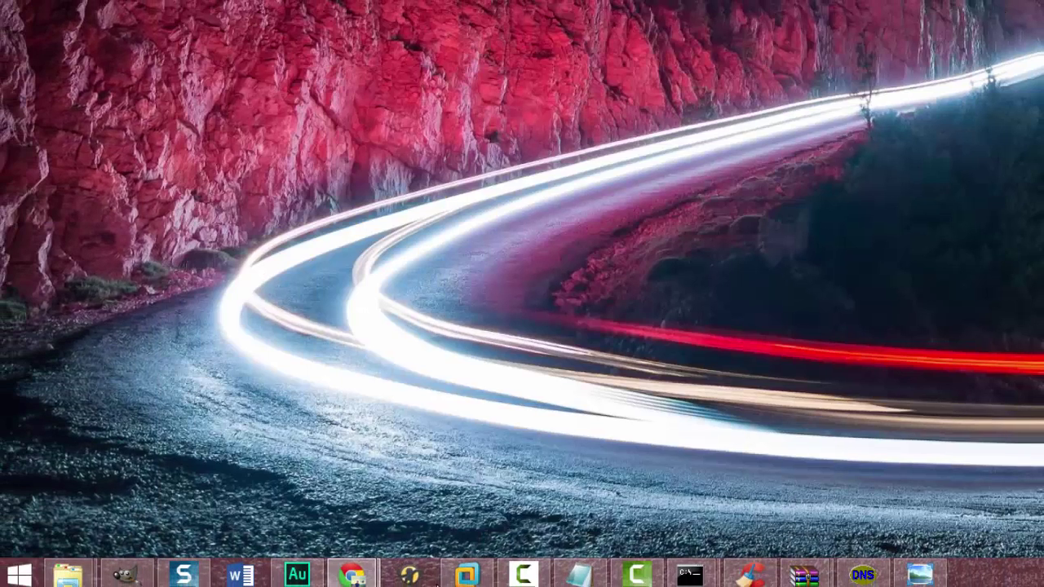
Switch to File Explorer's Este equipo window to view the computer's folders and drives.
mouse_move(69, 579)
left_click(269, 502)
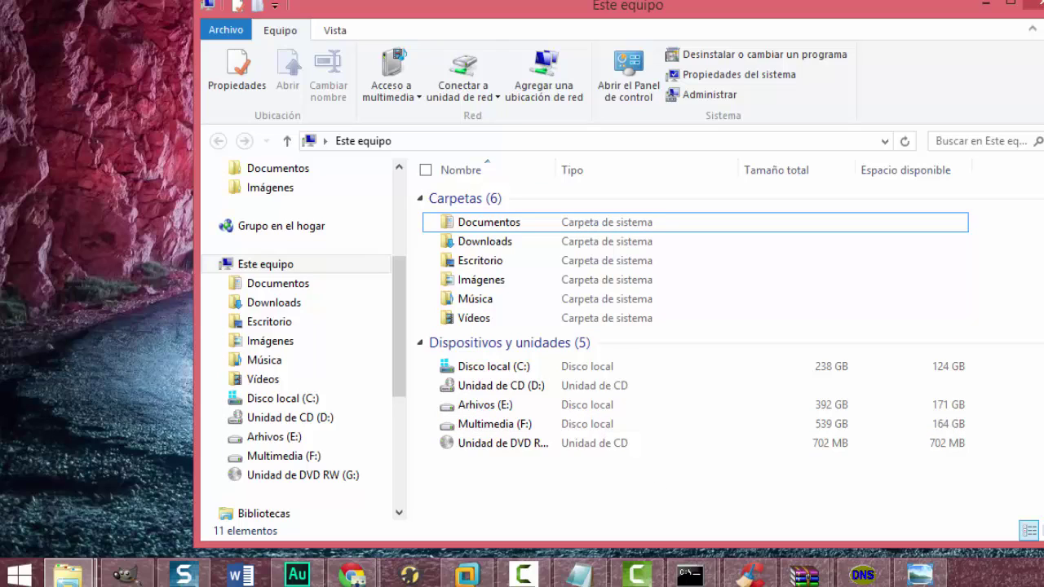
key("alt+Tab")
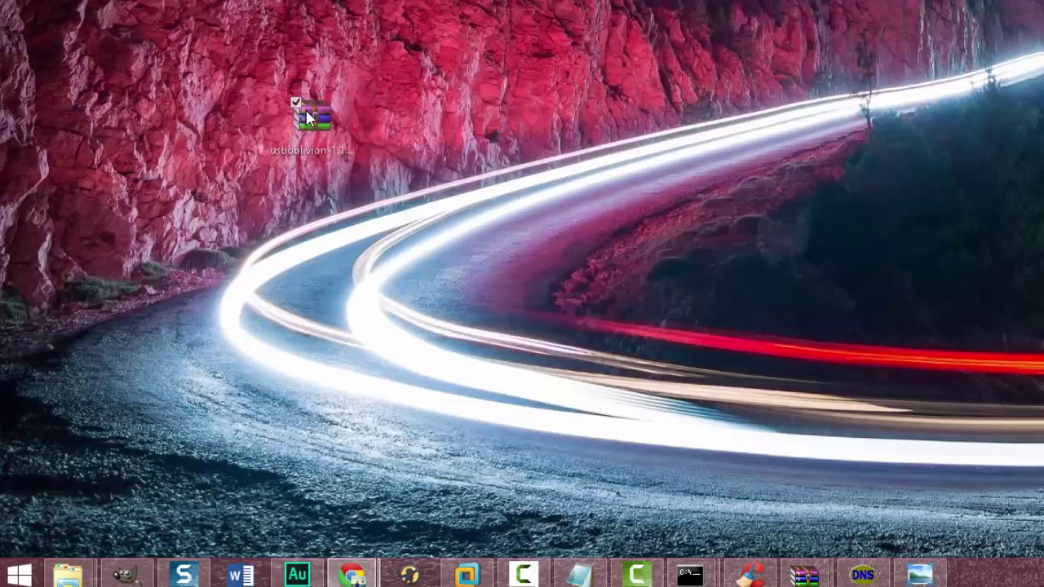
Launch USBOblivion64.exe from the usboblivion-1.10.3.0.zip archive on the desktop to view its cleaning options, and minimize both windows.
left_click(324, 121)
double_click(323, 121)
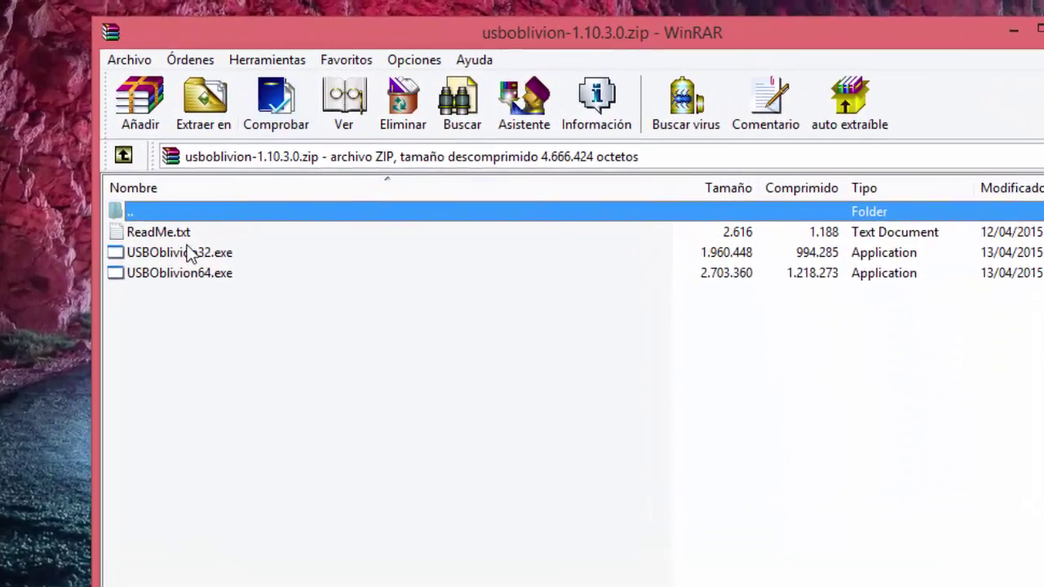
left_click(195, 227)
left_click(218, 244)
double_click(179, 284)
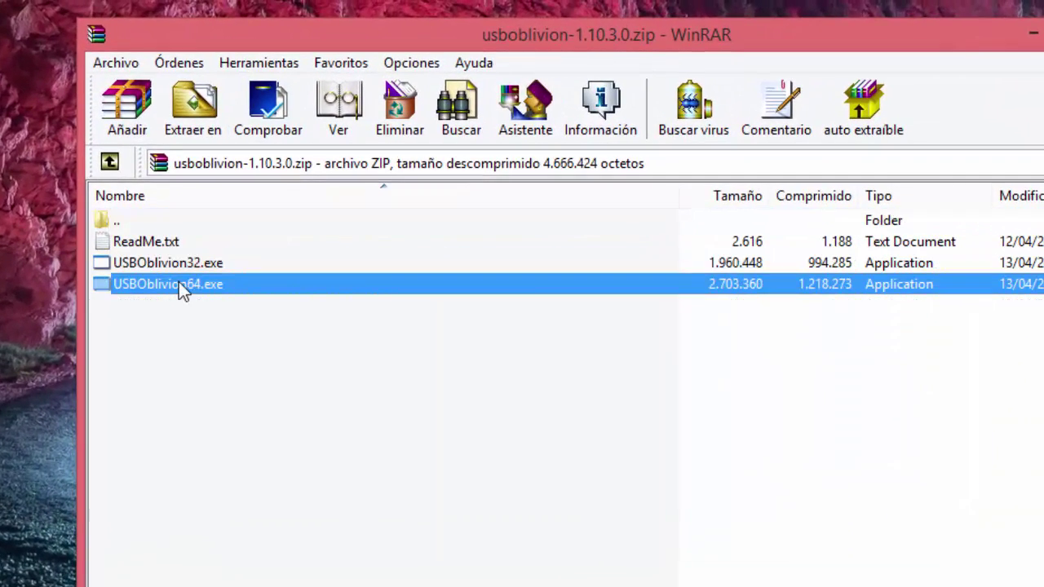
left_click_drag(451, 45, 449, 45)
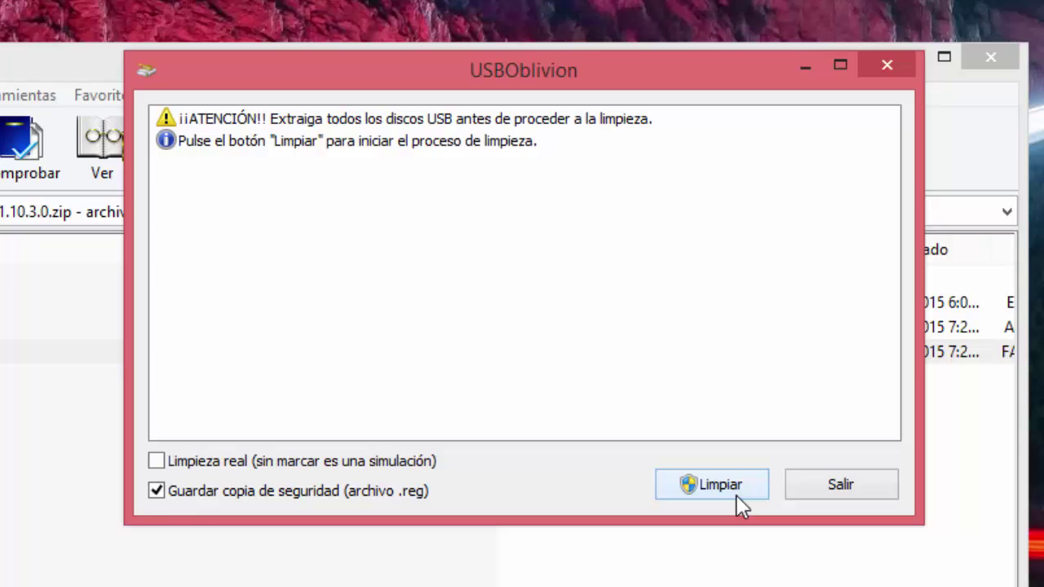
left_click(803, 68)
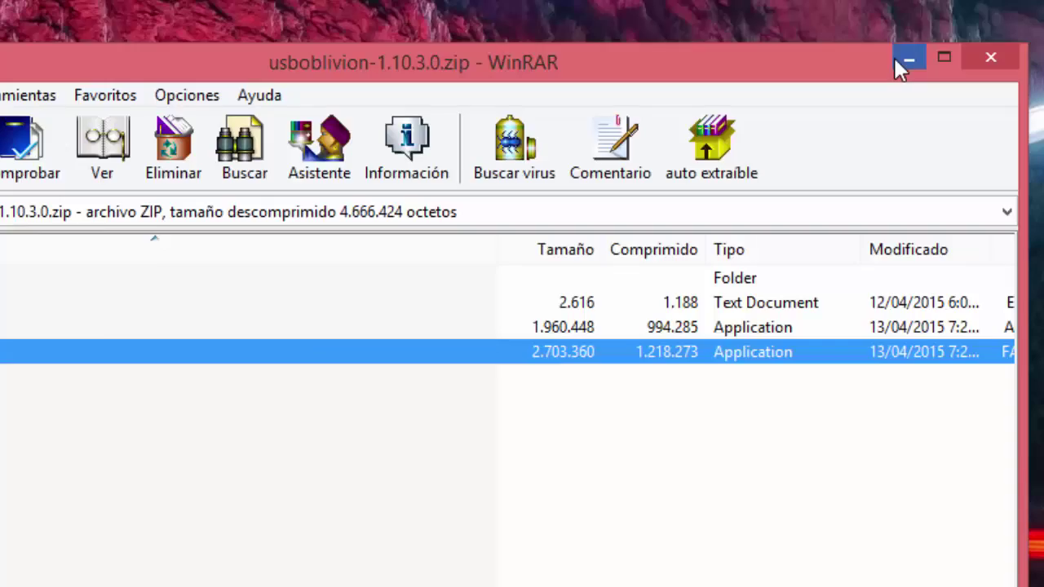
left_click(893, 57)
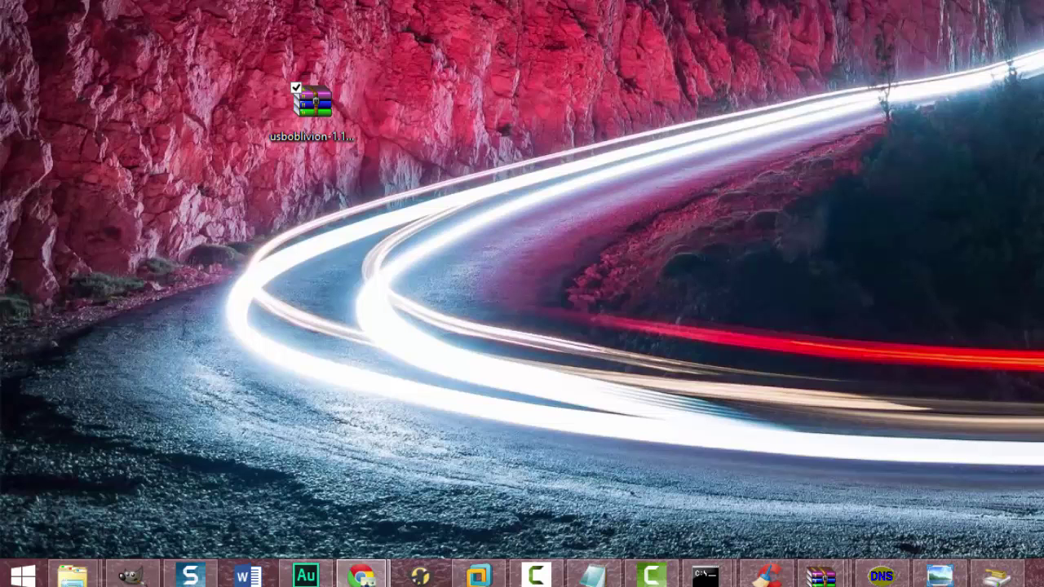
In CCleaner's program cleaning options, include Java among the Internet items.
left_click(778, 579)
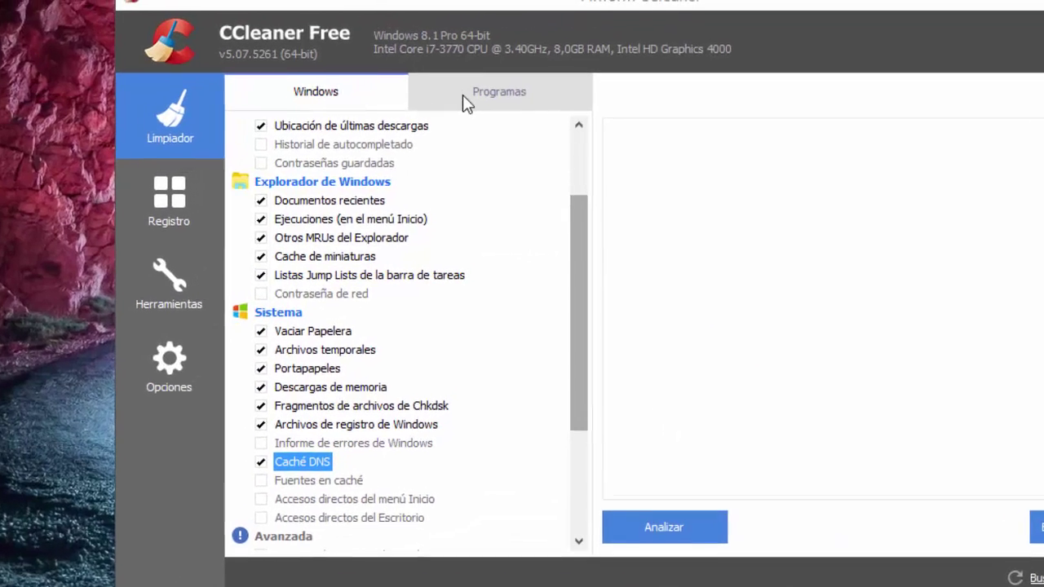
left_click(485, 85)
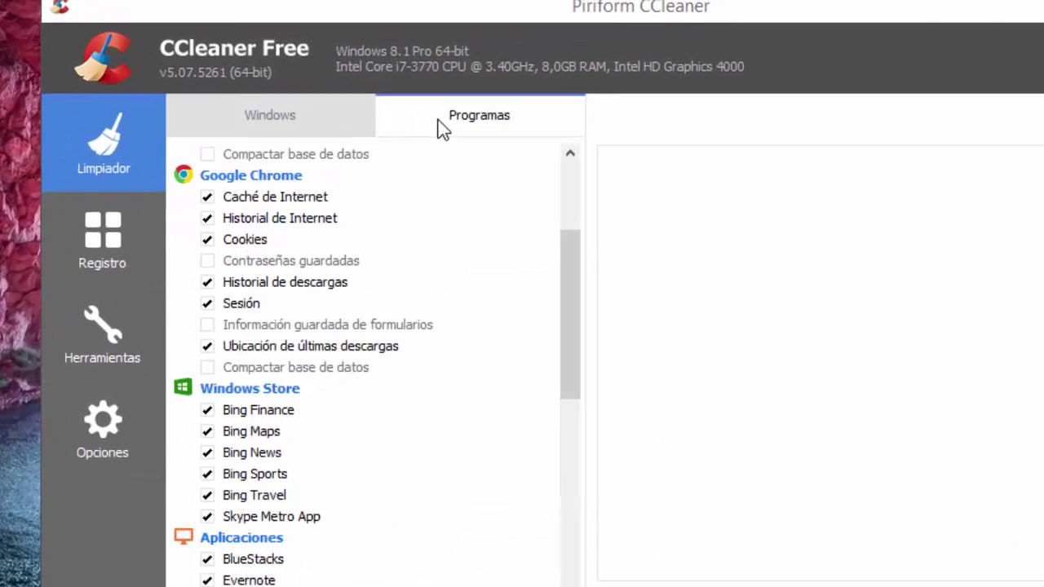
scroll(445, 190, "down", 2)
scroll(380, 265, "down", 5)
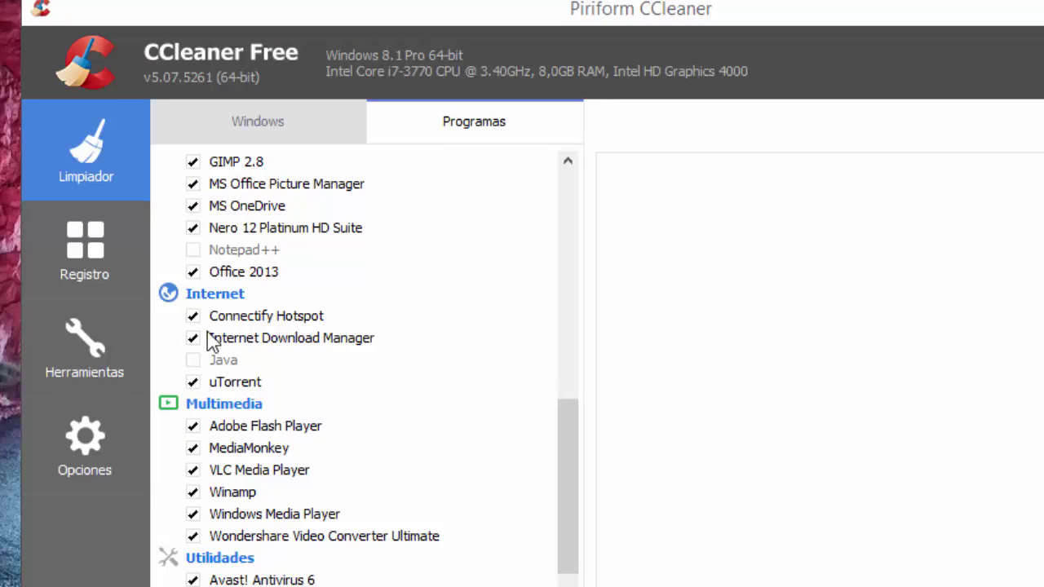
left_click(194, 361)
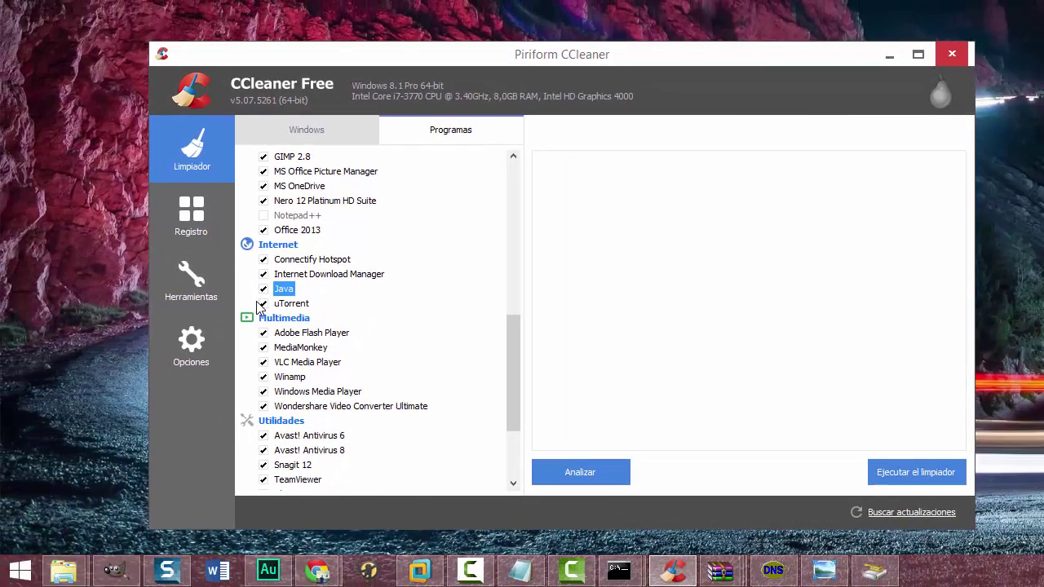
In the Flash Player storage settings, block all sites from saving information on this computer.
key("super")
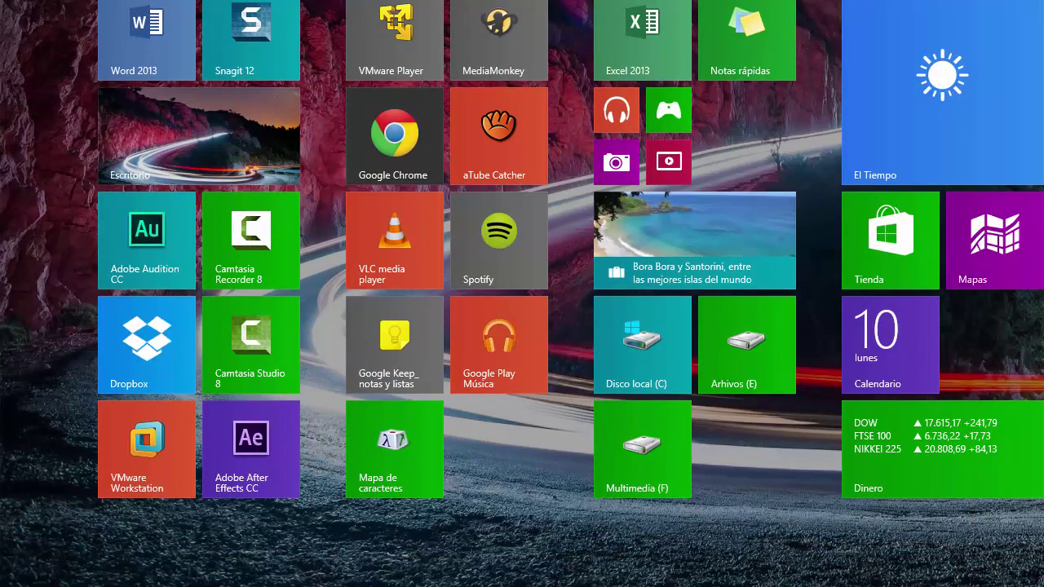
key("super")
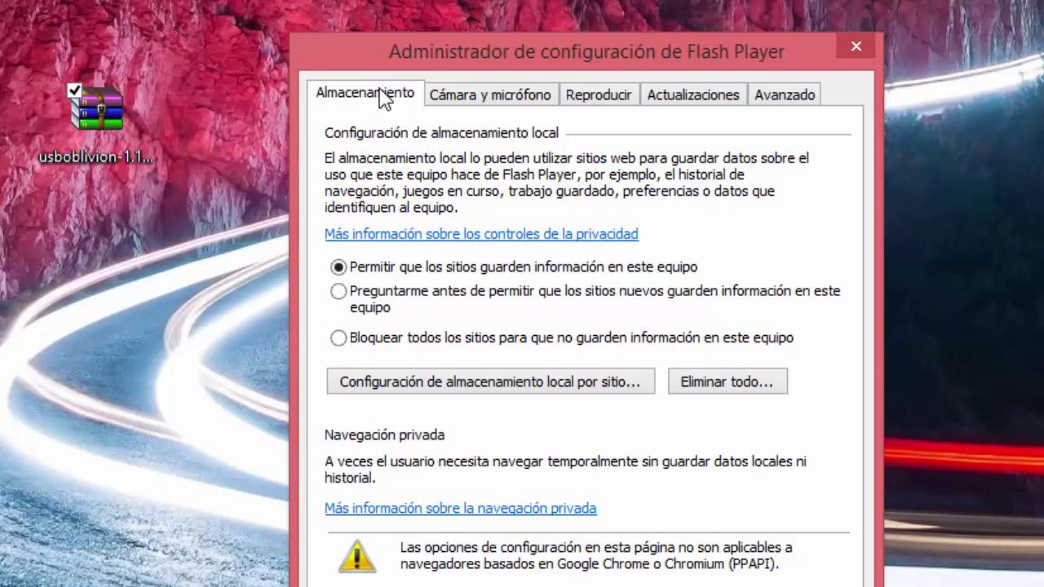
left_click(375, 338)
left_click(961, 218)
In the Java Control Panel's temporary file settings, turn off keeping temporary files on the computer and close the dialog.
left_click(681, 382)
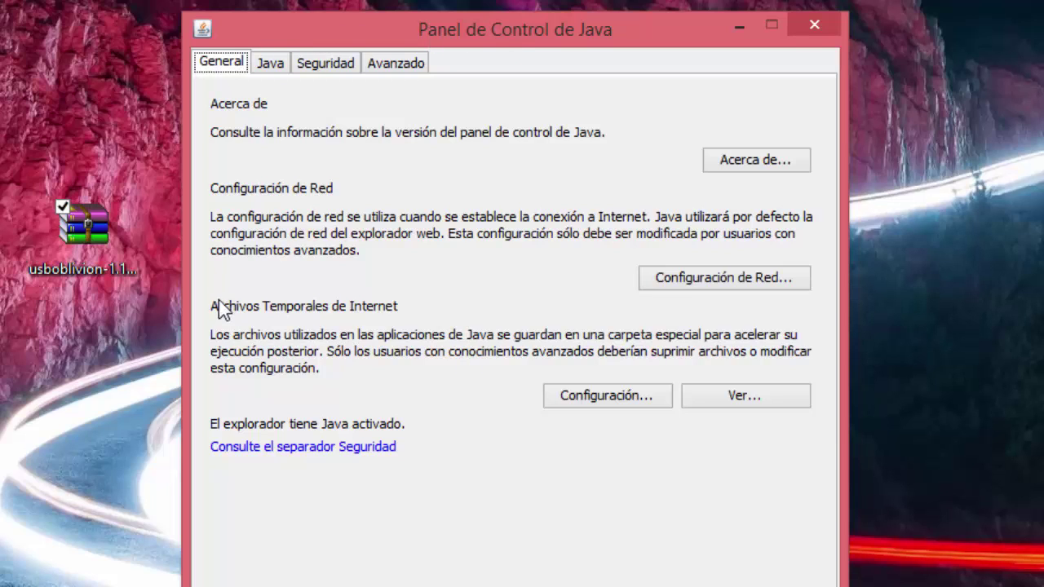
left_click(632, 408)
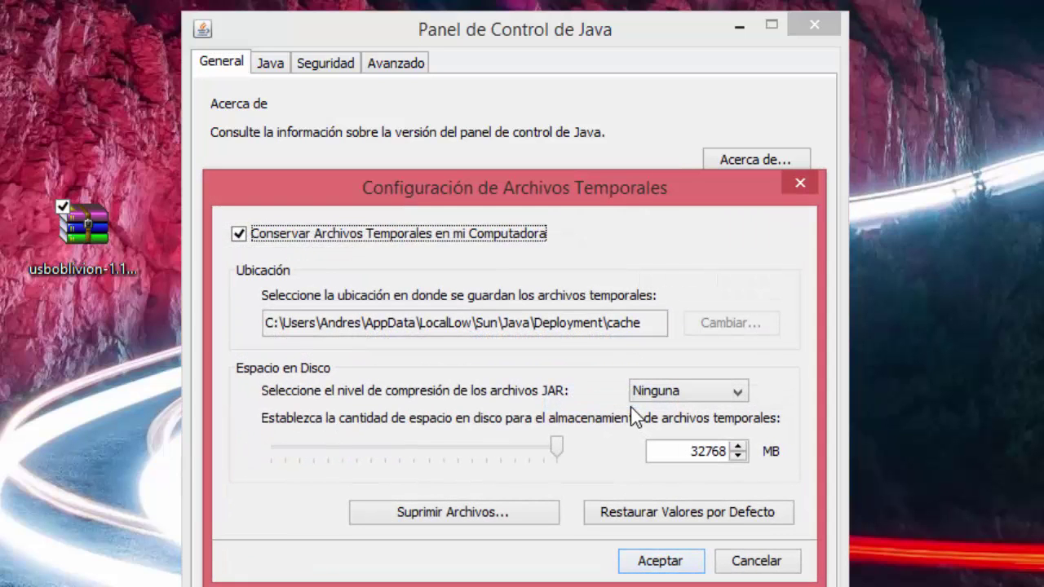
left_click(312, 231)
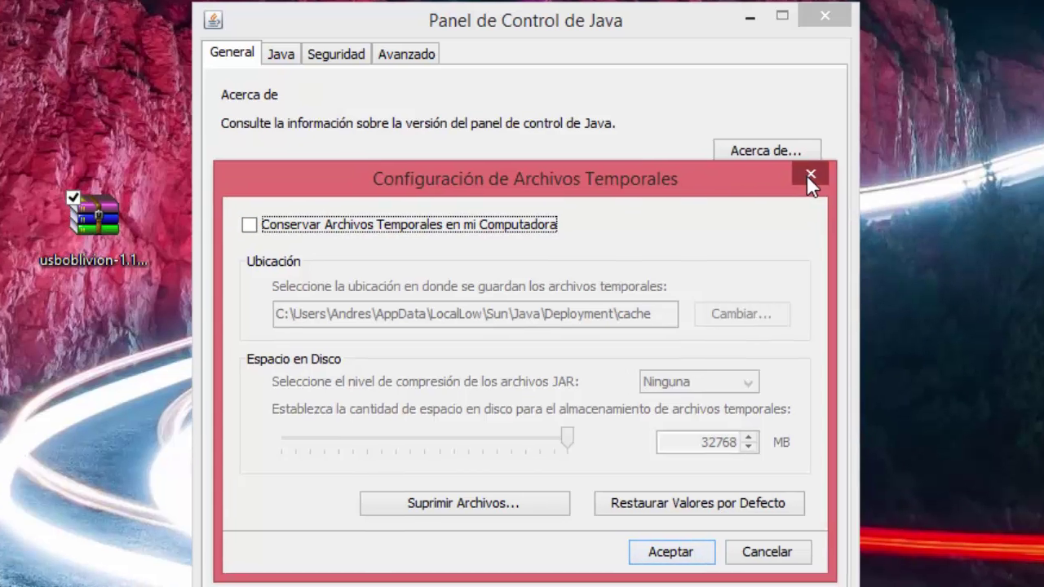
left_click(799, 184)
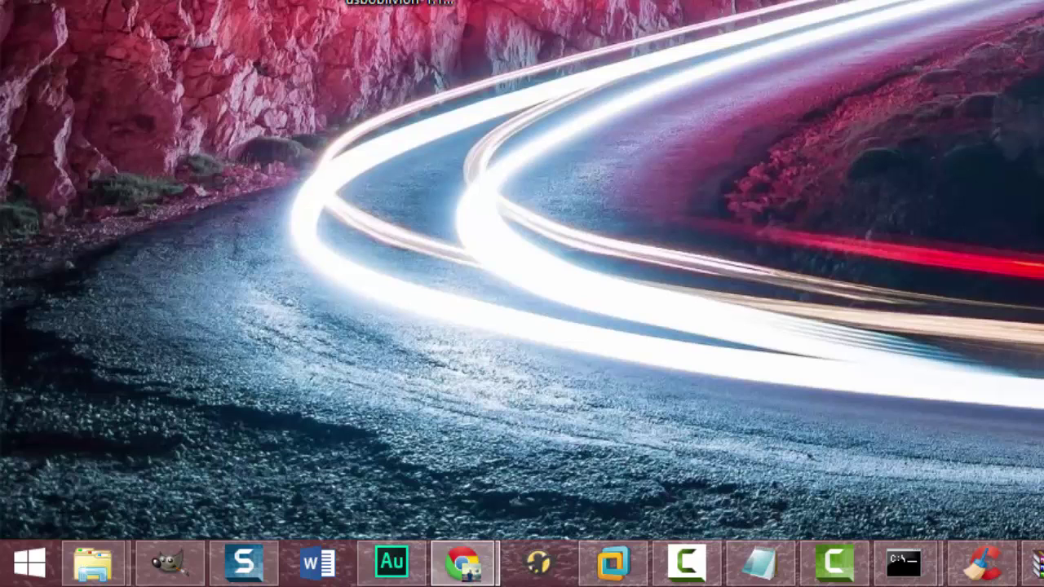
Launch the Registry Editor by running regedit.
key("super+r")
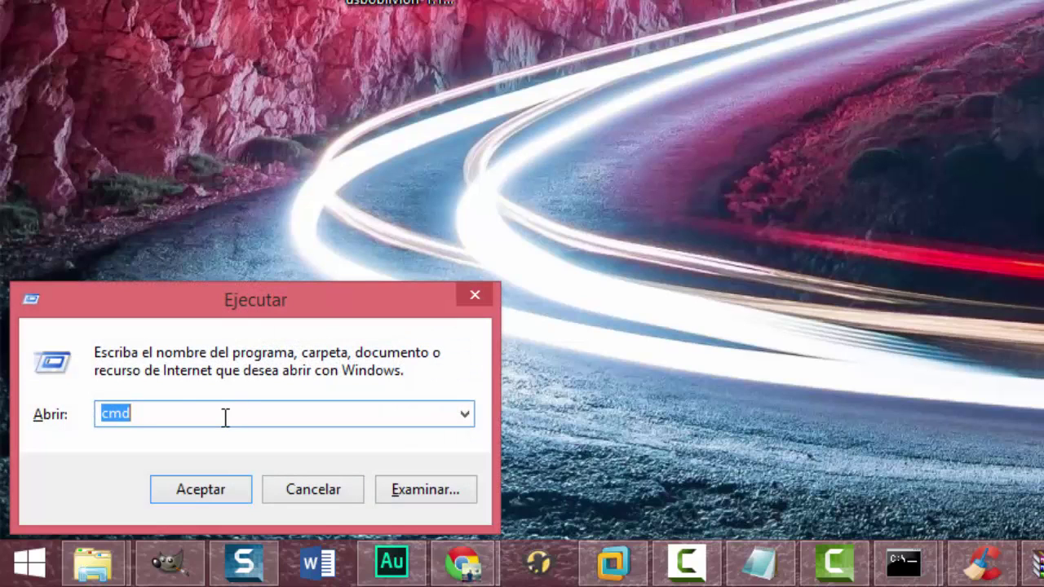
type("rede")
key("BackSpace")
key("BackSpace")
type("g")
key("Down")
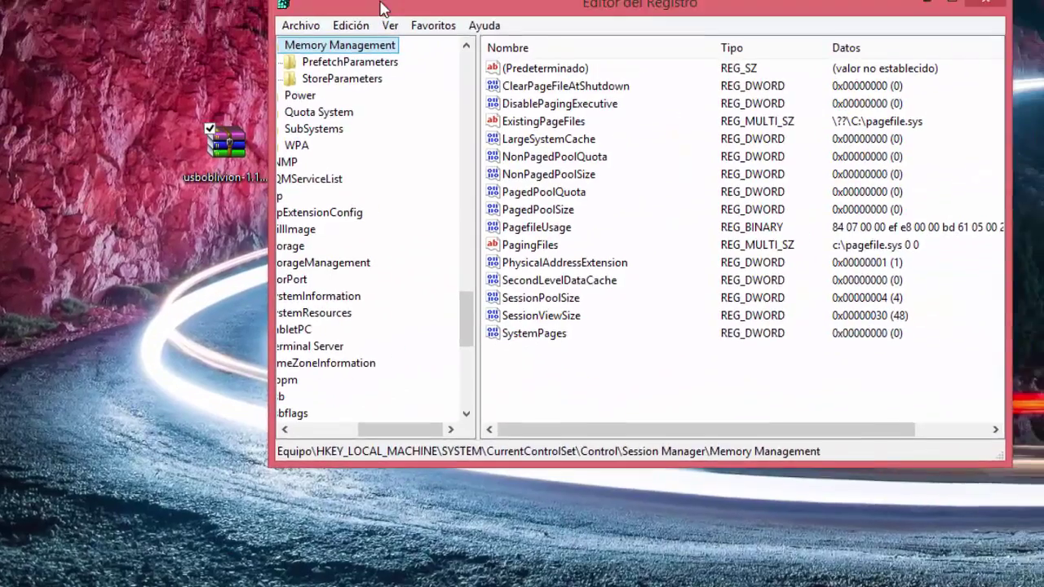
Return to the root of the registry tree, re-expand HKEY_LOCAL_MACHINE and collapse its SYSTEM branch.
scroll(351, 217, "up", 10)
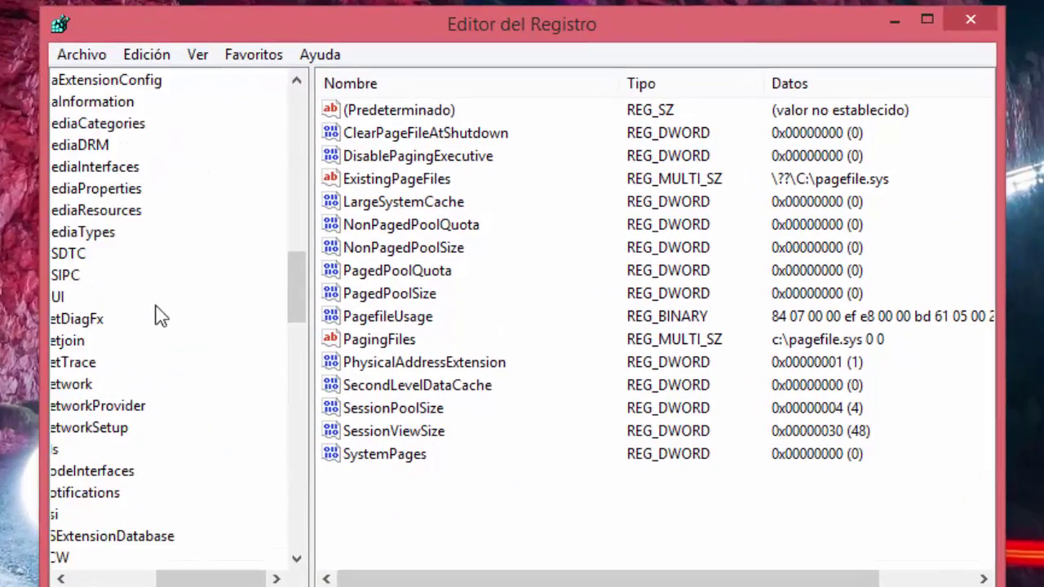
scroll(159, 316, "up", 15)
scroll(112, 277, "left", 5)
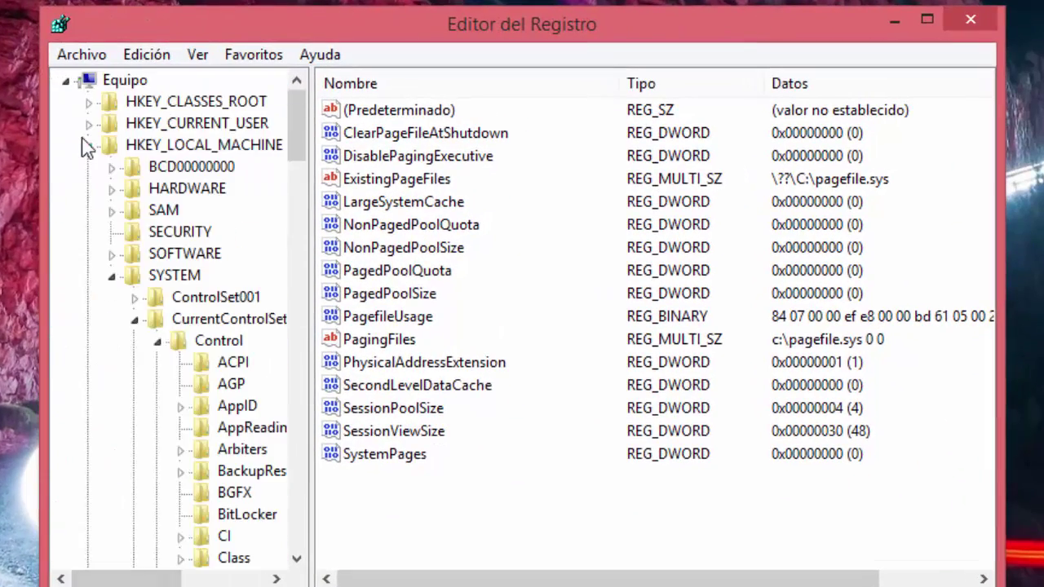
left_click(87, 145)
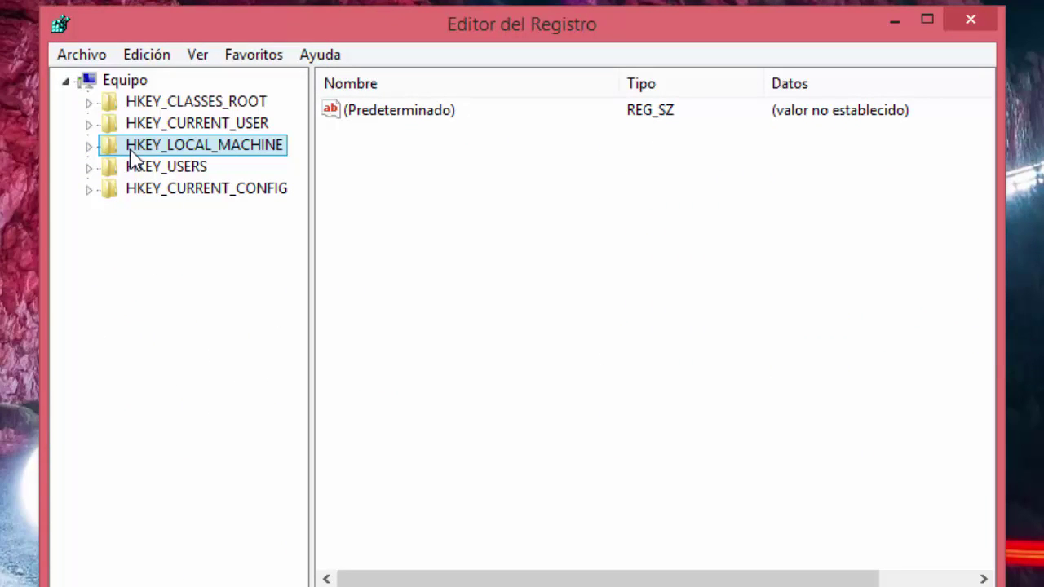
left_click(89, 147)
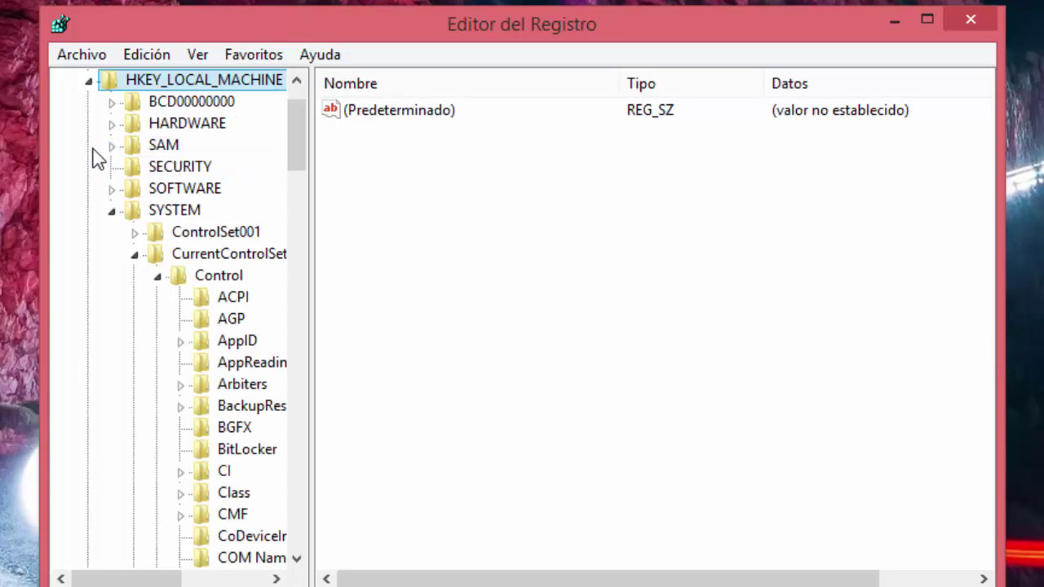
double_click(173, 214)
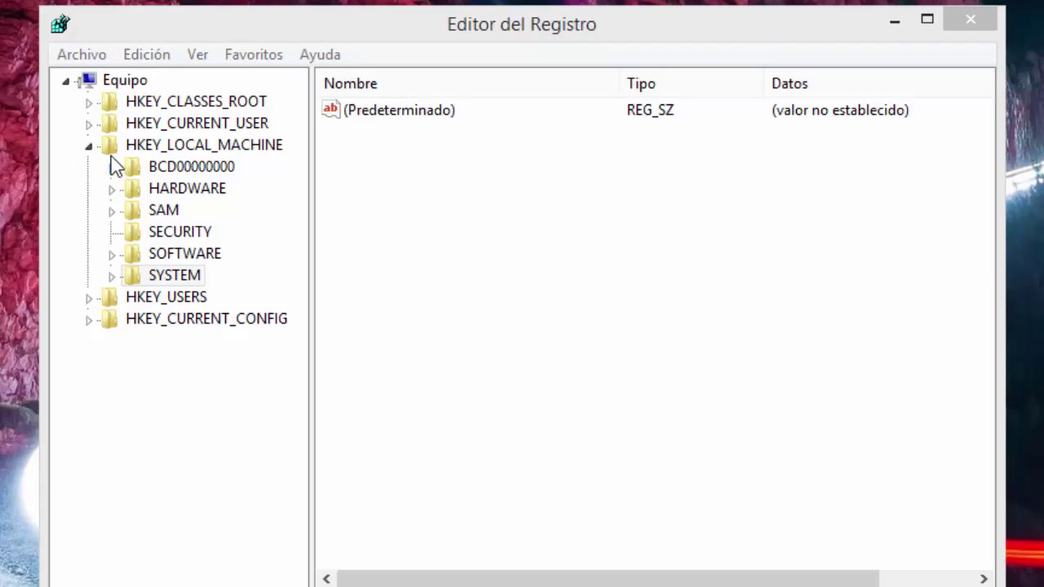
Navigate to HKEY_LOCAL_MACHINE\SYSTEM\CurrentControlSet\Control\Session Manager\Memory Management in the registry tree.
left_click(112, 275)
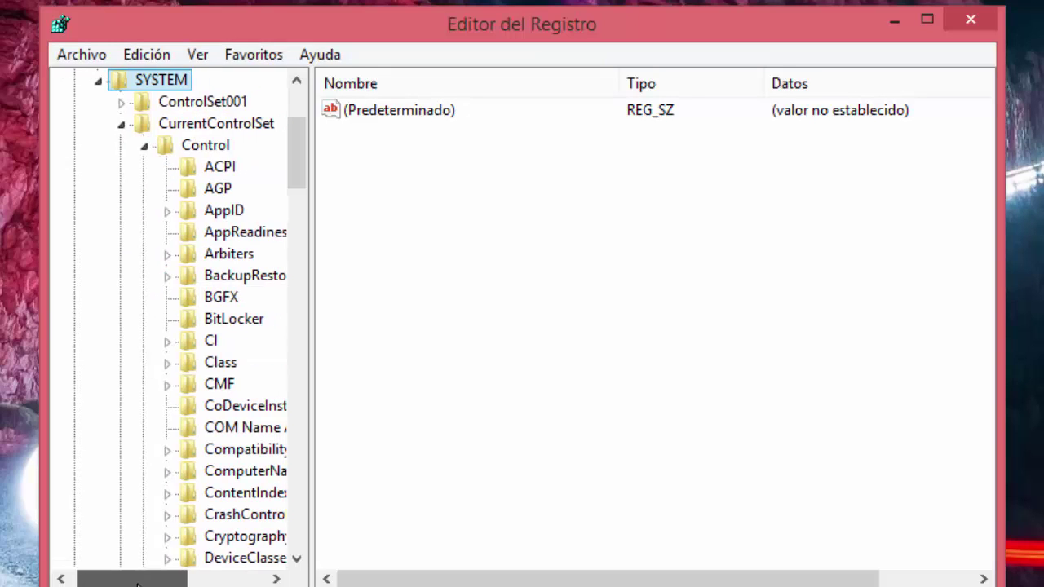
scroll(150, 234, "up", 1)
left_click(137, 213)
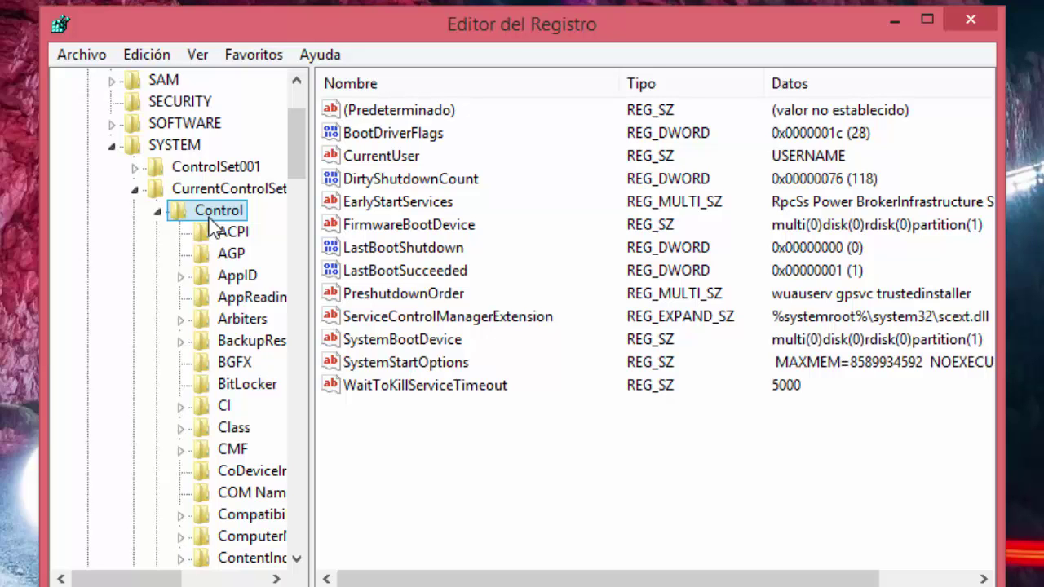
scroll(213, 228, "down", 17)
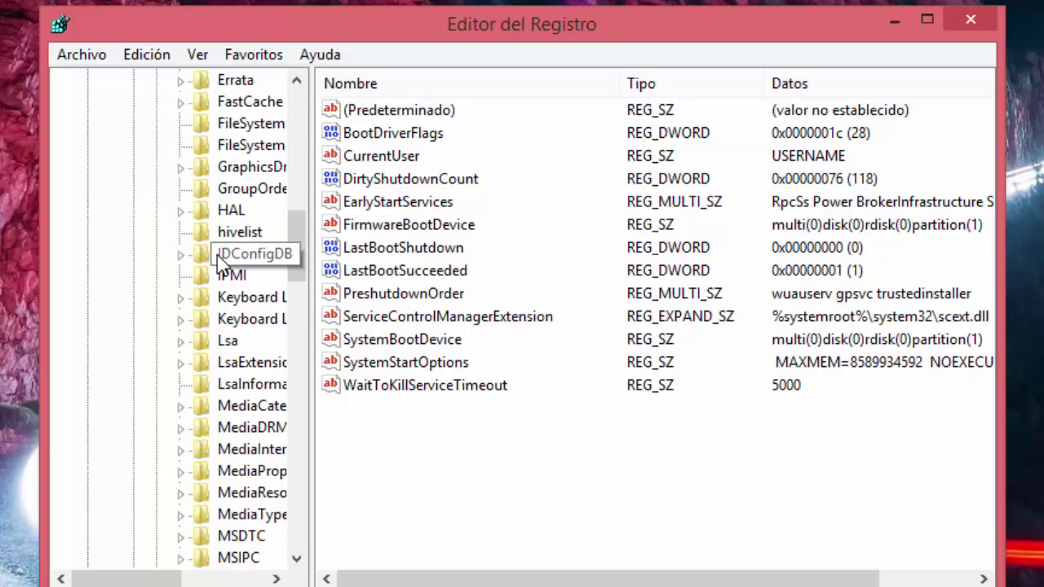
scroll(220, 269, "down", 6)
left_click(242, 408)
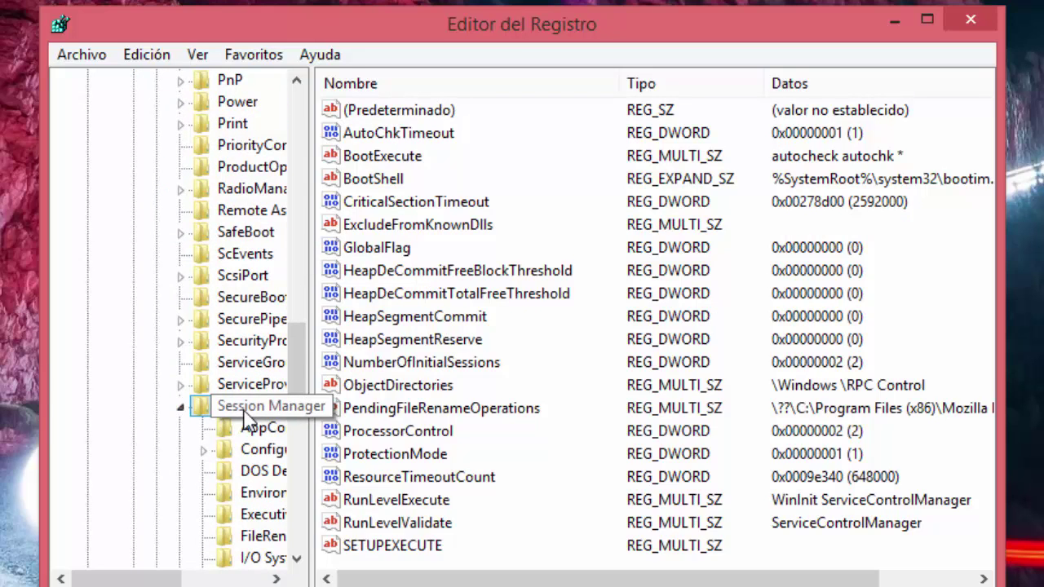
scroll(233, 424, "down", 3)
left_click(216, 430)
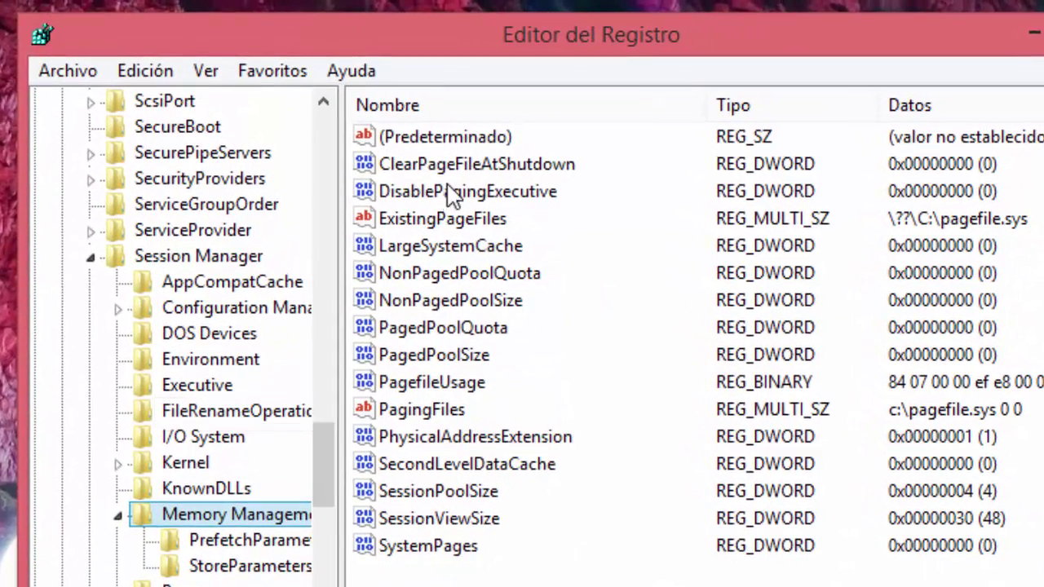
Set the value data of ClearPageFileAtShutdown to 1.
left_click(400, 133)
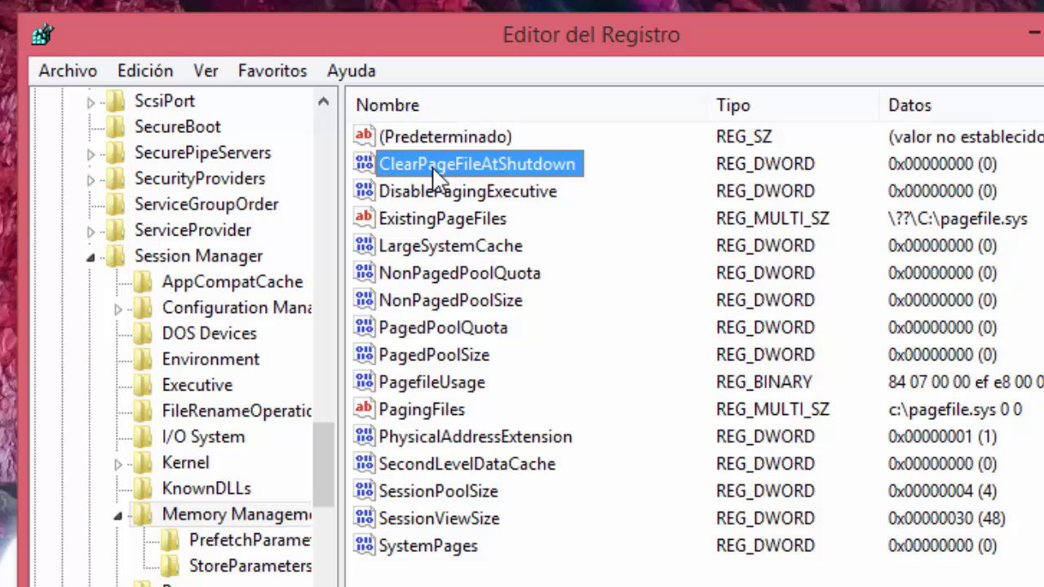
right_click(518, 162)
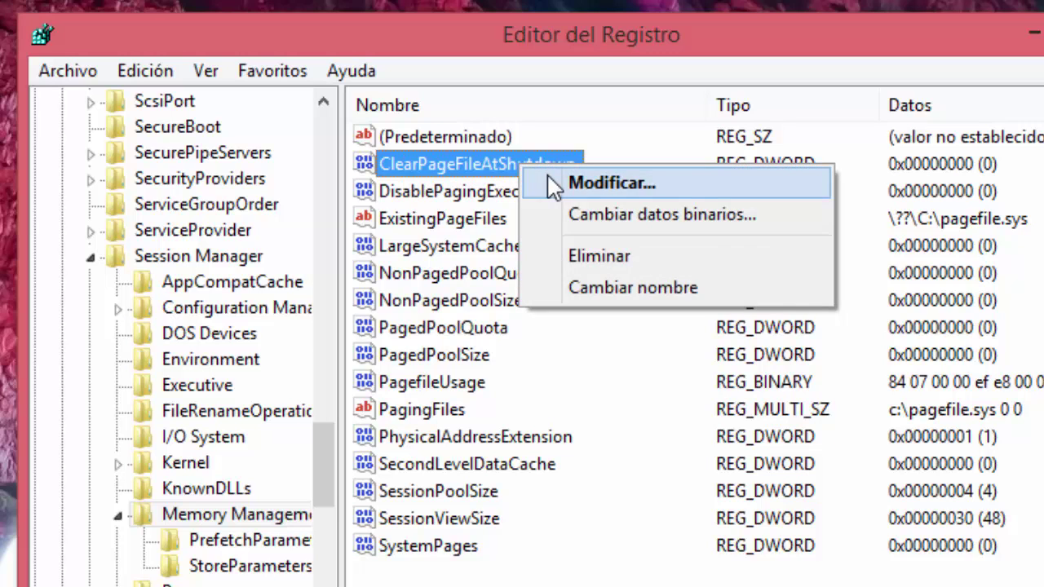
left_click(548, 184)
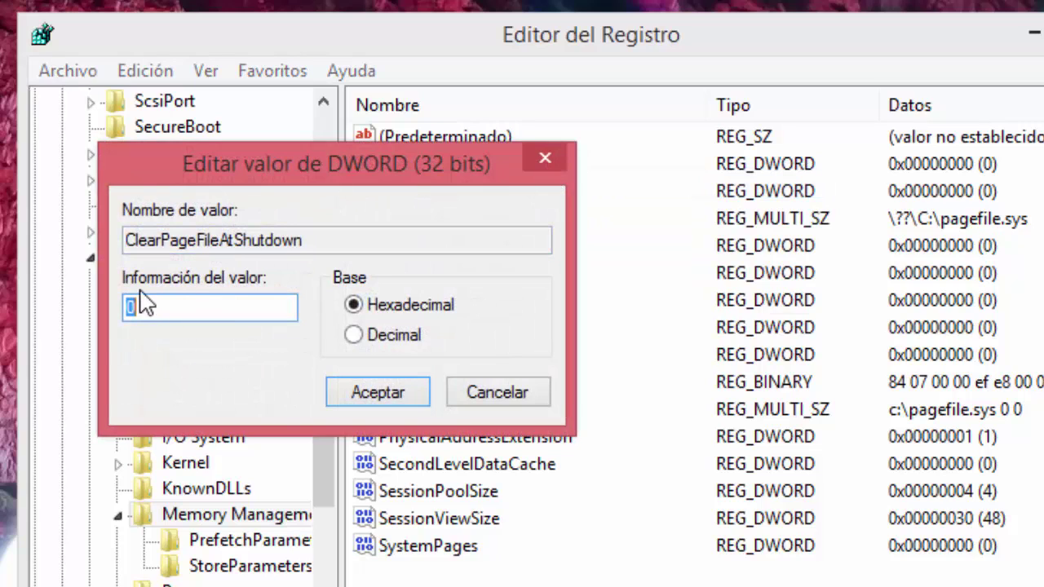
left_click(189, 300)
key("BackSpace")
type("1")
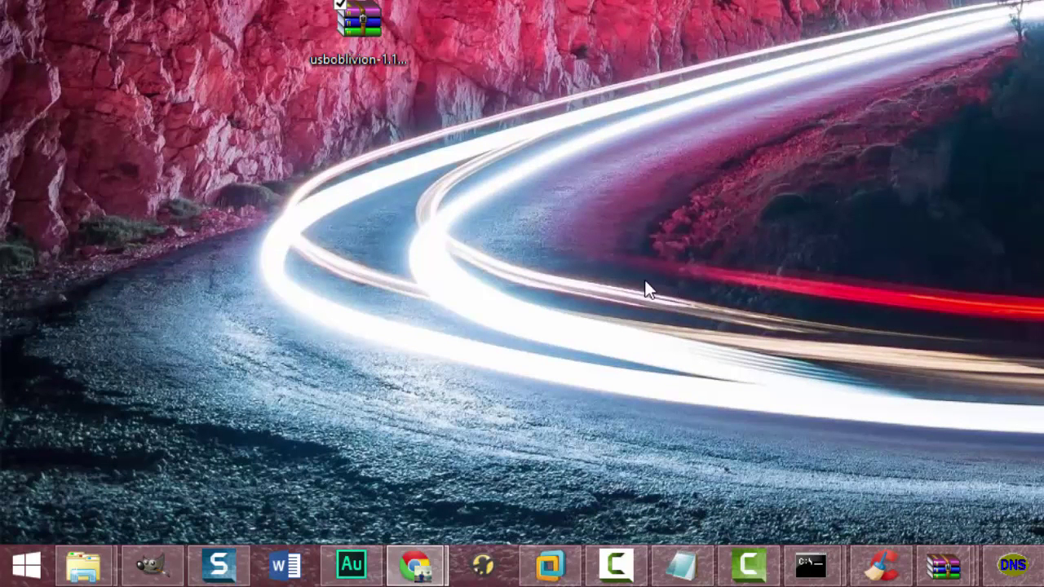
Switch to the Dropbox folder in File Explorer and open the properties of DSC02784.JPG.
mouse_move(88, 575)
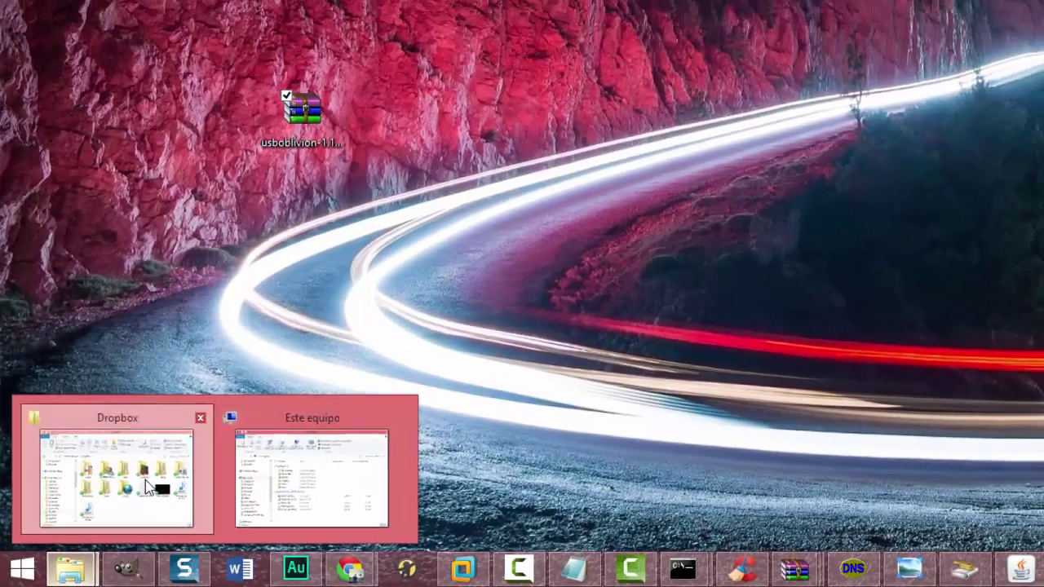
left_click(137, 465)
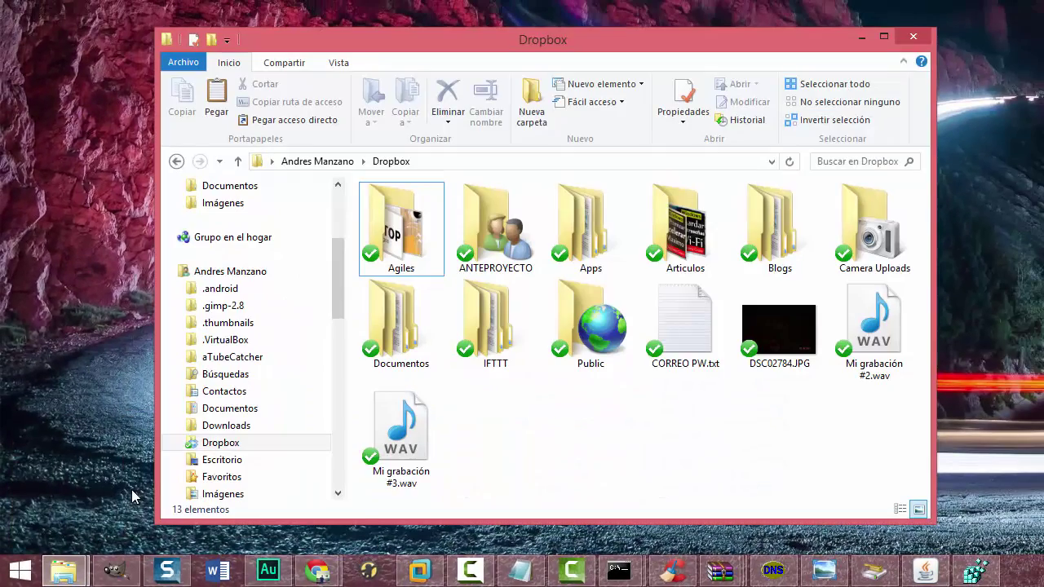
left_click(773, 352)
right_click(774, 352)
left_click(808, 334)
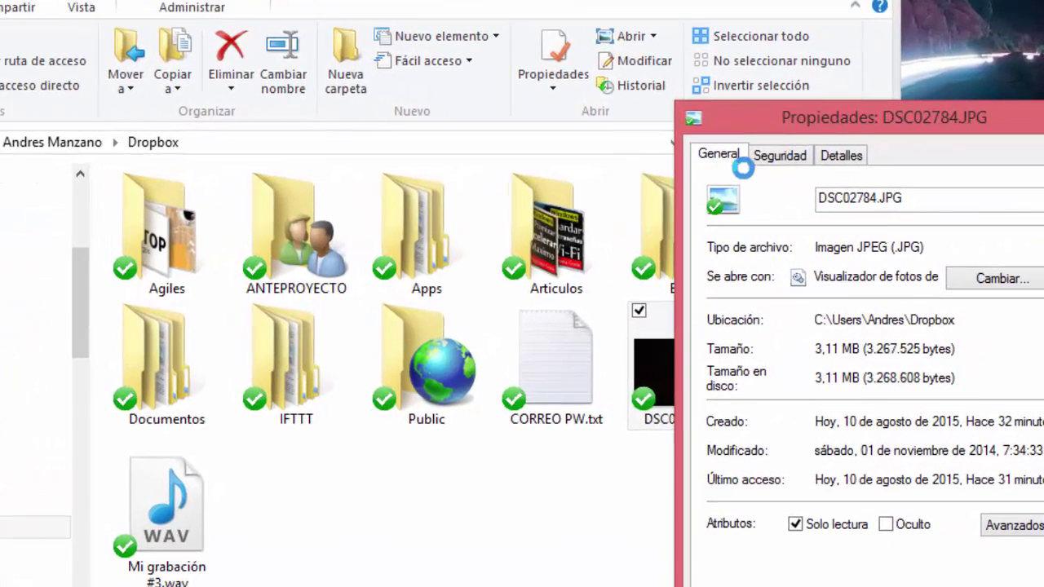
Examine the photo's detailed metadata, including its origin, image, camera and advanced photo properties.
left_click(894, 170)
left_click_drag(838, 123, 557, 12)
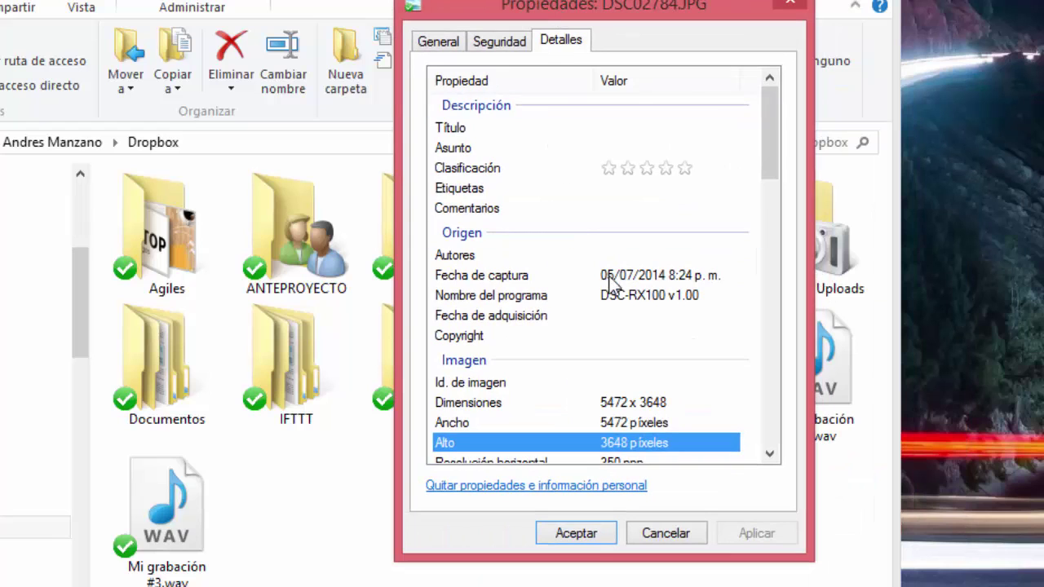
scroll(635, 290, "down", 2)
scroll(629, 204, "down", 1)
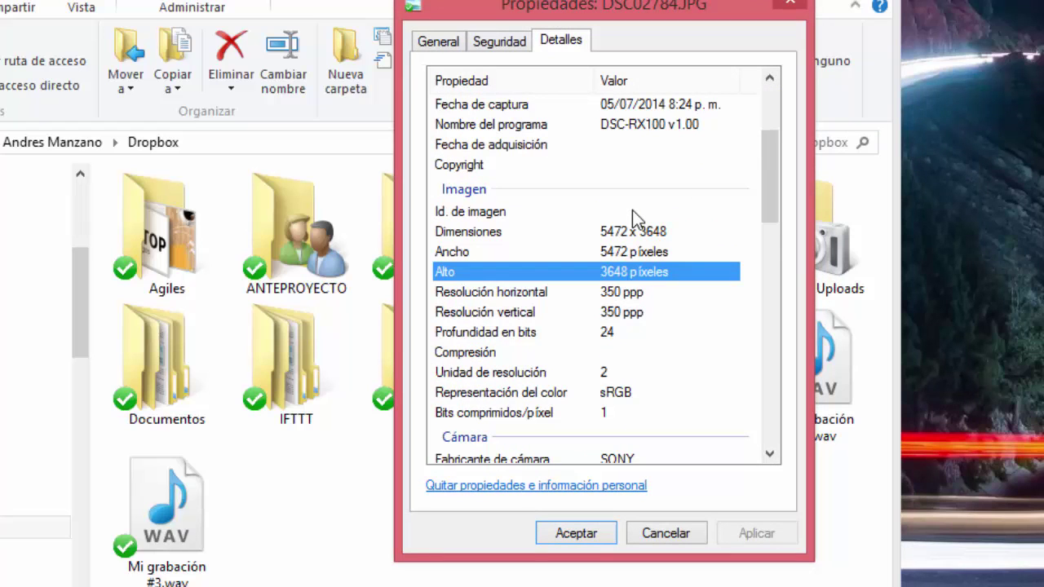
scroll(632, 209, "down", 4)
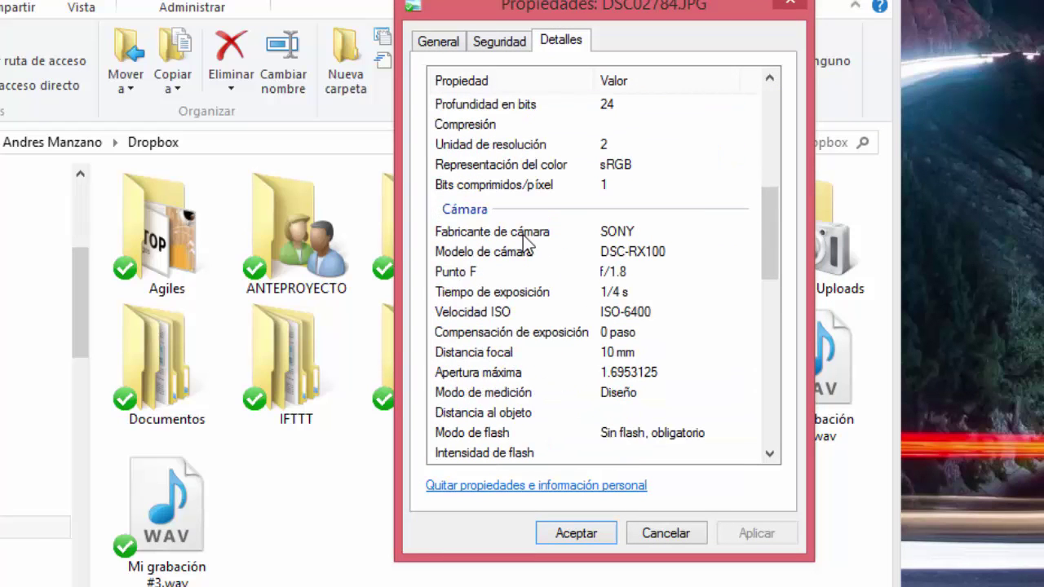
scroll(525, 237, "down", 2)
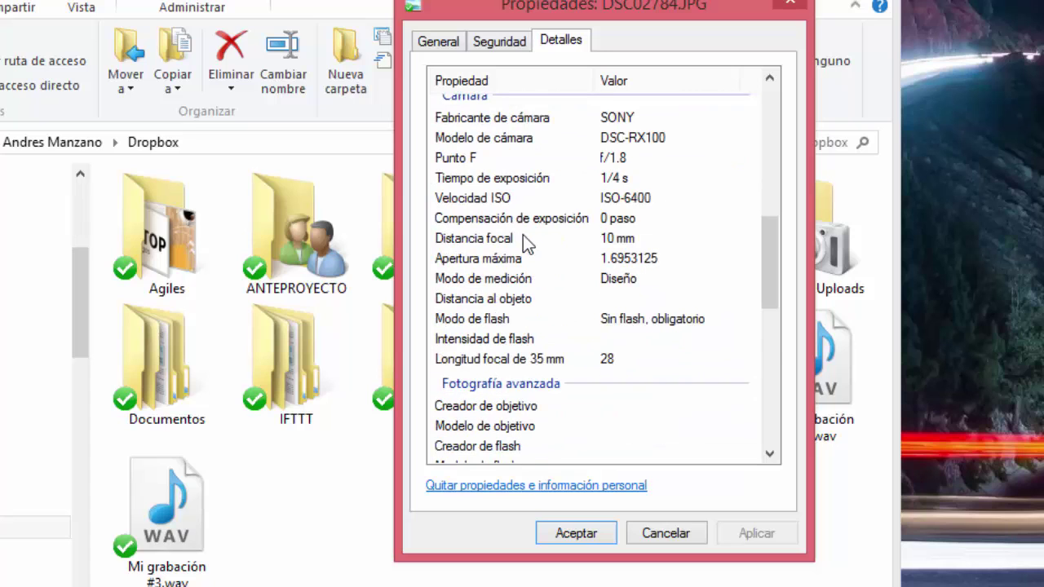
scroll(523, 235, "down", 3)
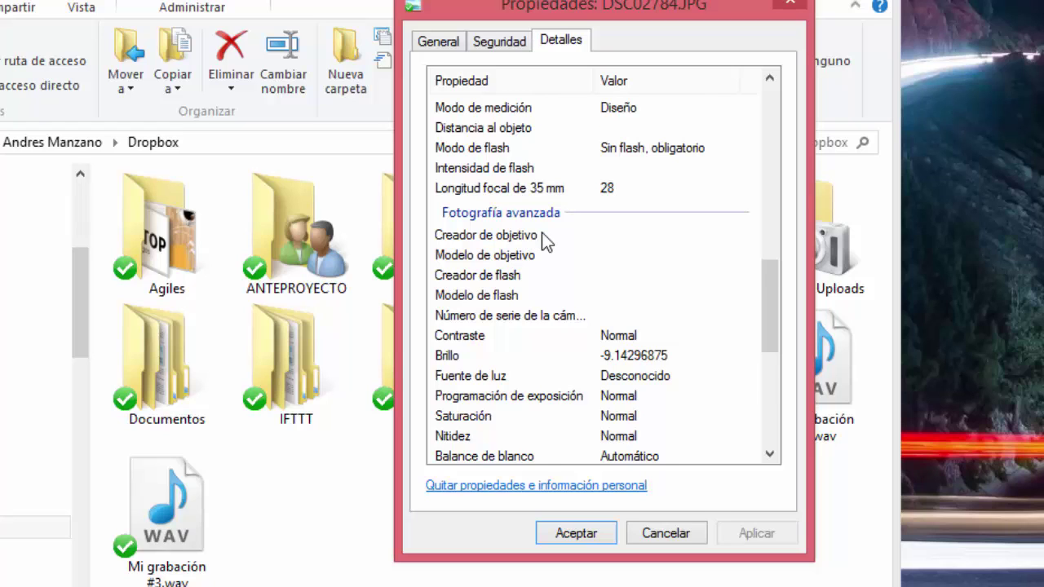
scroll(542, 234, "down", 1)
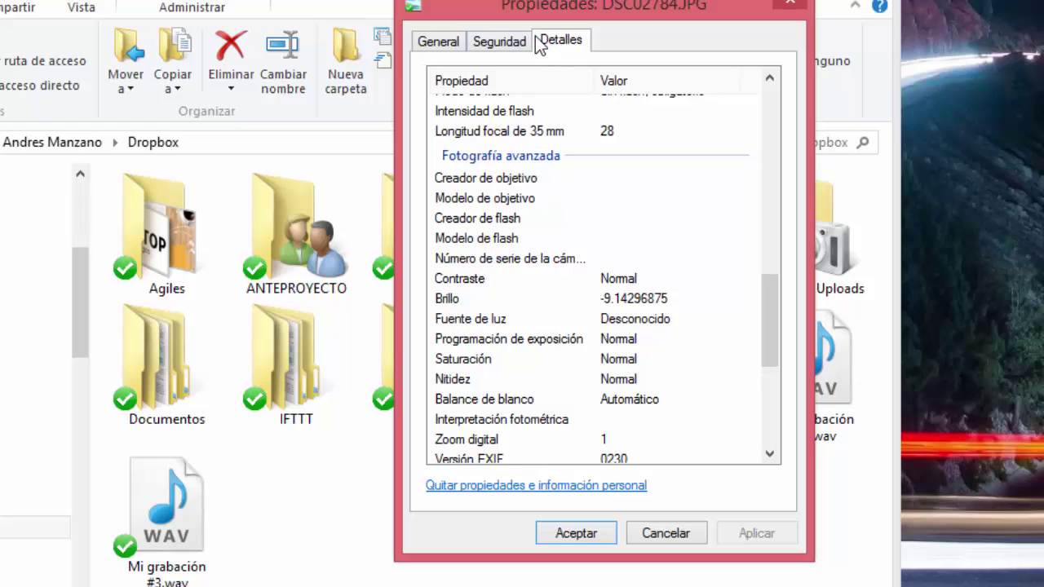
Mark all of the photo's properties for removal from this file, cancel the removal and close its properties.
left_click(526, 488)
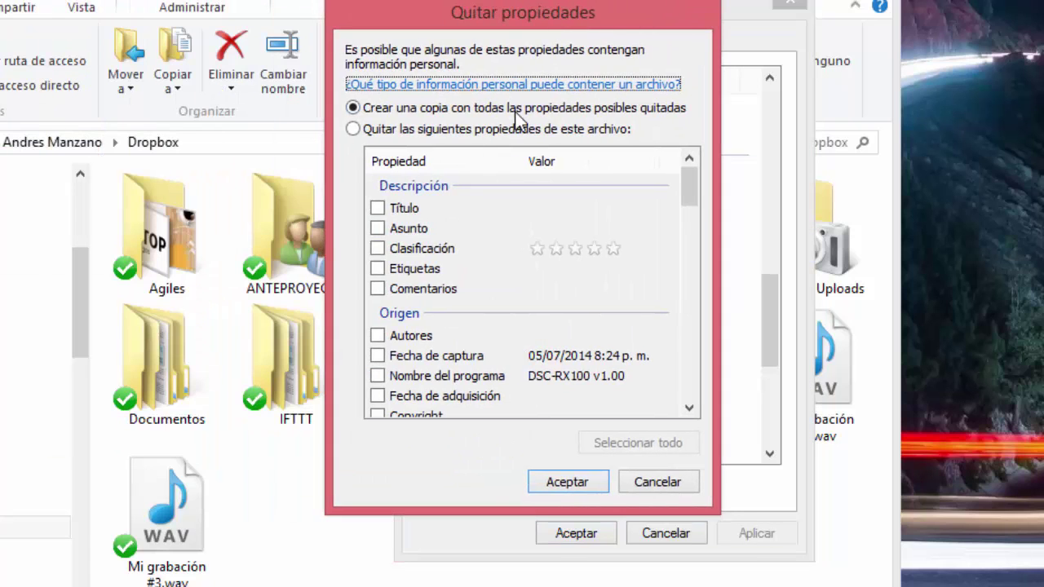
left_click(412, 131)
left_click(603, 443)
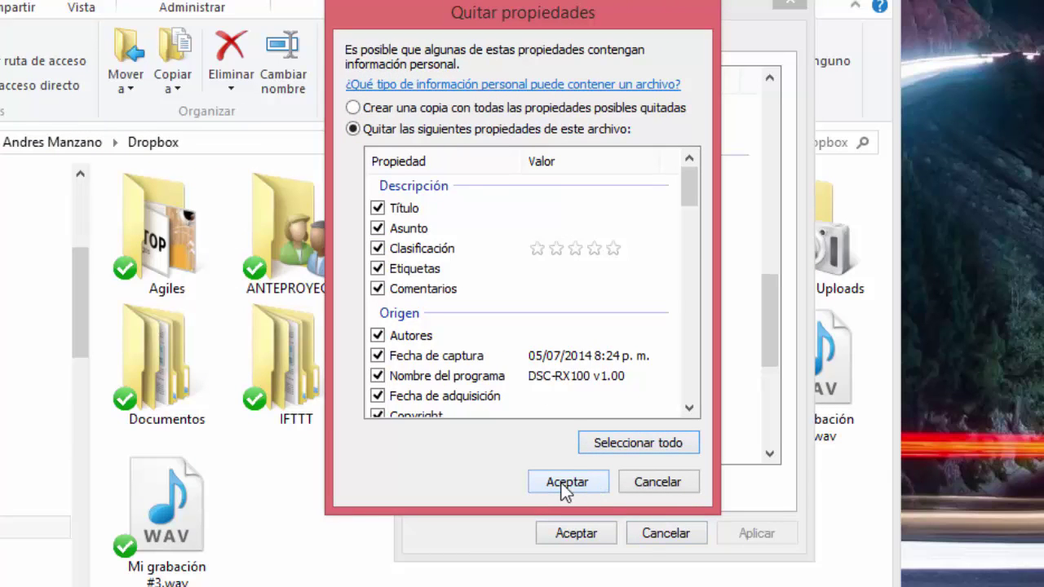
left_click(639, 482)
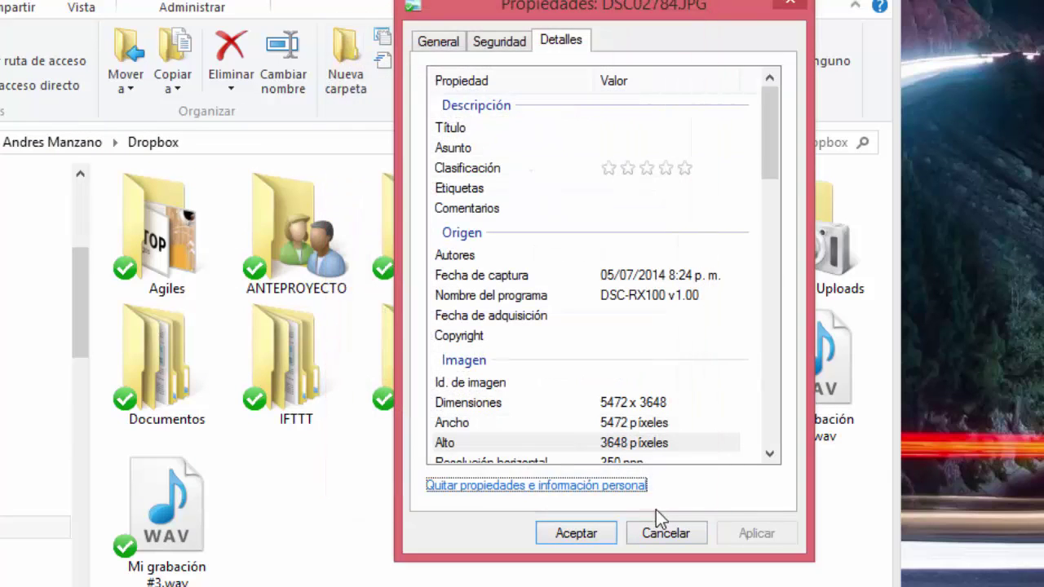
left_click(661, 531)
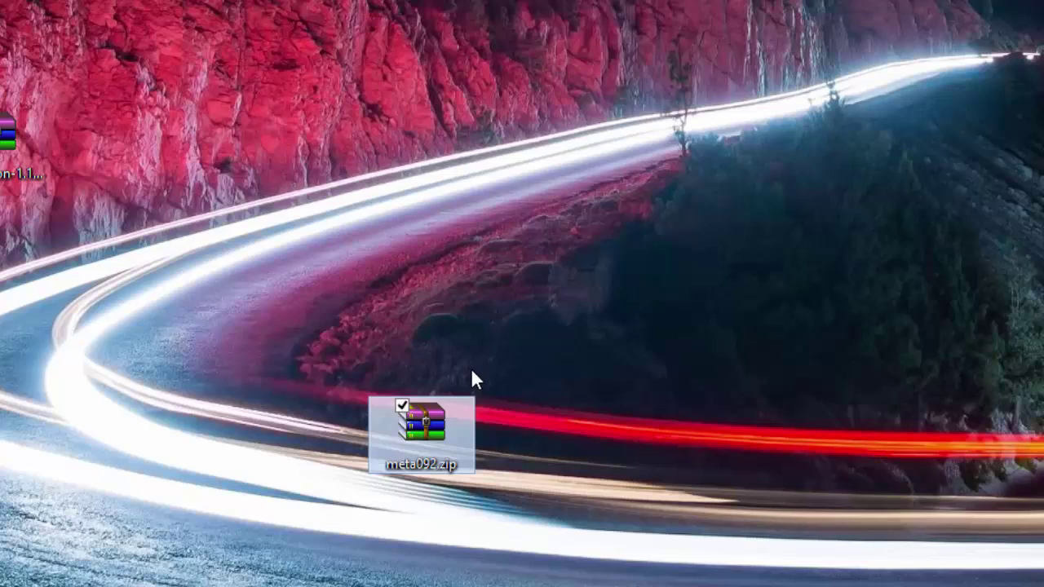
Open the meta092.zip archive from the desktop and launch MetaStripper.exe from it.
double_click(421, 428)
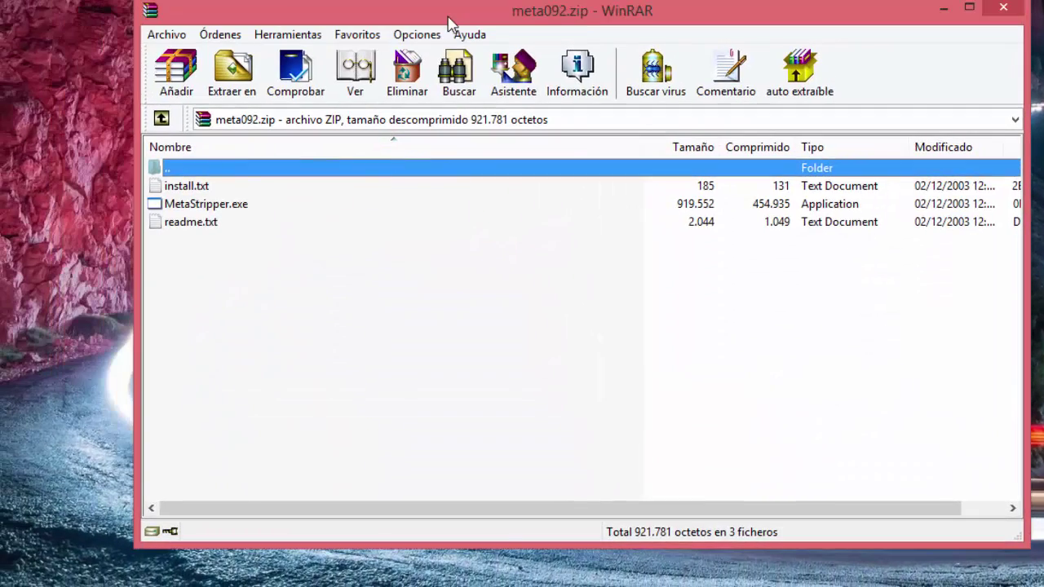
left_click(138, 36)
double_click(220, 210)
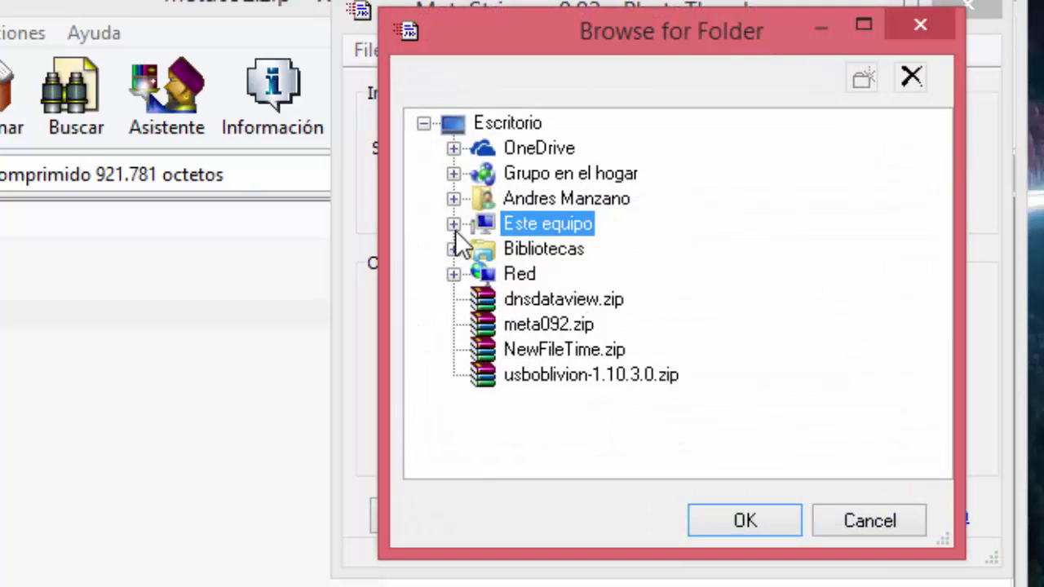
Set the start folder for metadata stripping to E:\photoshop cs6.
left_click(453, 223)
scroll(590, 426, "down", 5)
double_click(603, 396)
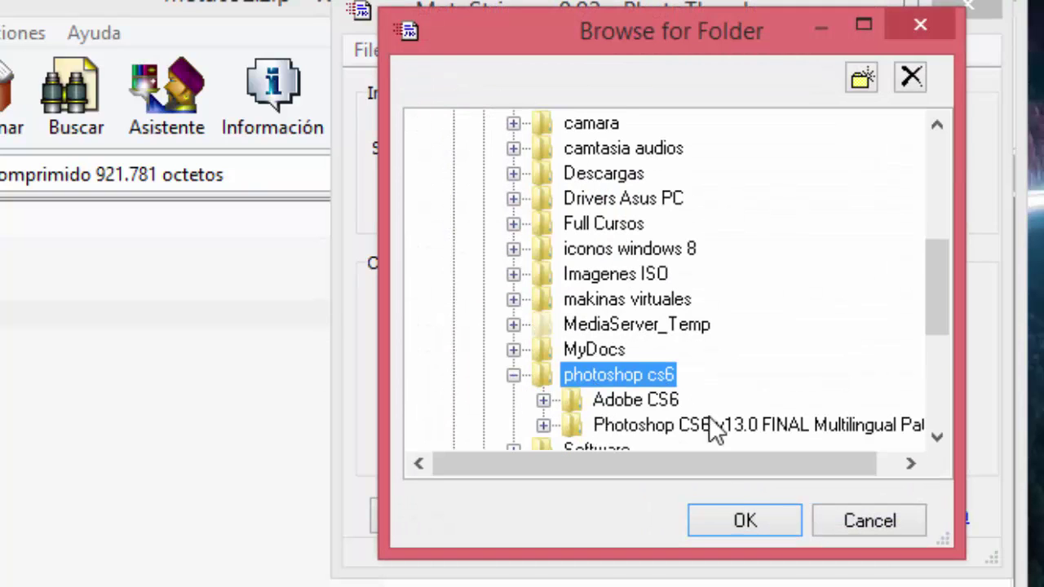
left_click(746, 523)
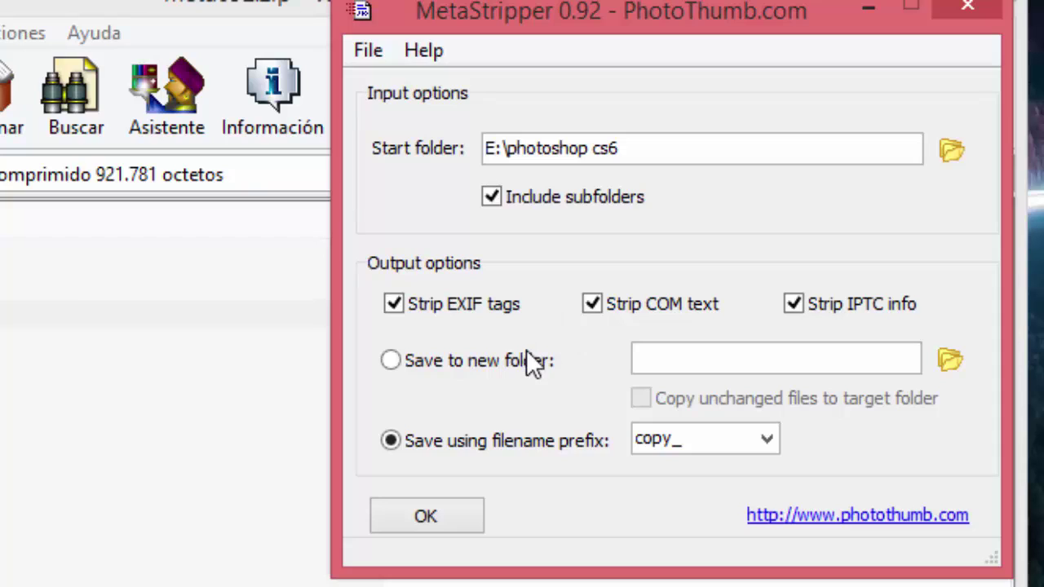
Try the option for saving to a new folder, return to saving with a filename prefix and pick one from its list.
left_click(505, 359)
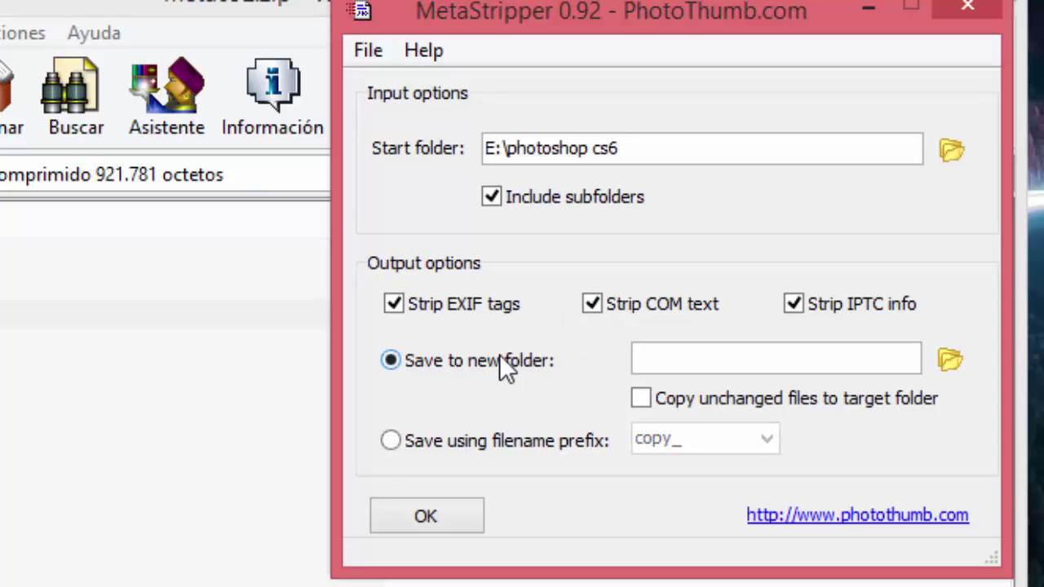
left_click(507, 446)
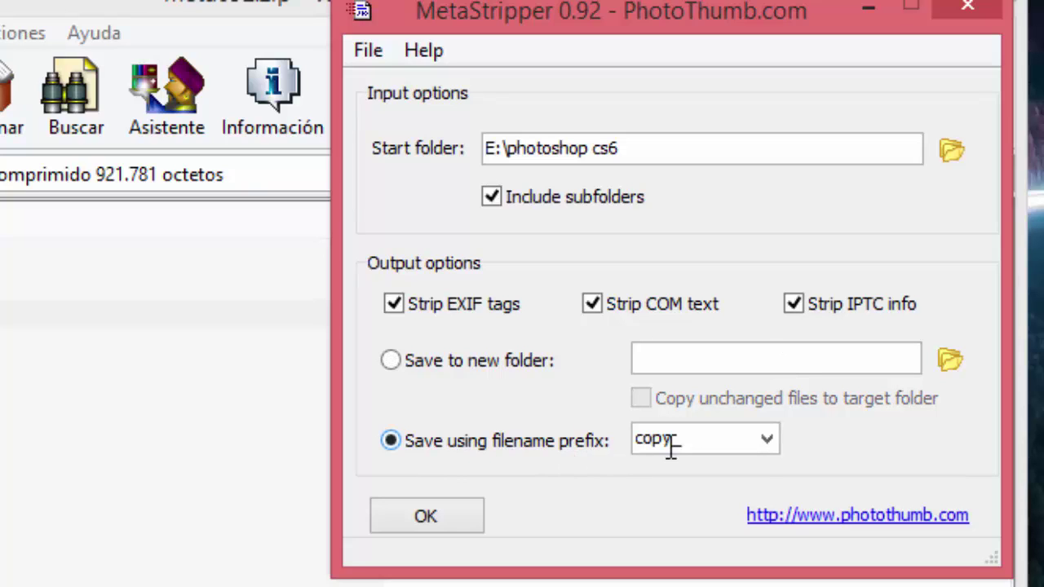
left_click(765, 441)
left_click(741, 487)
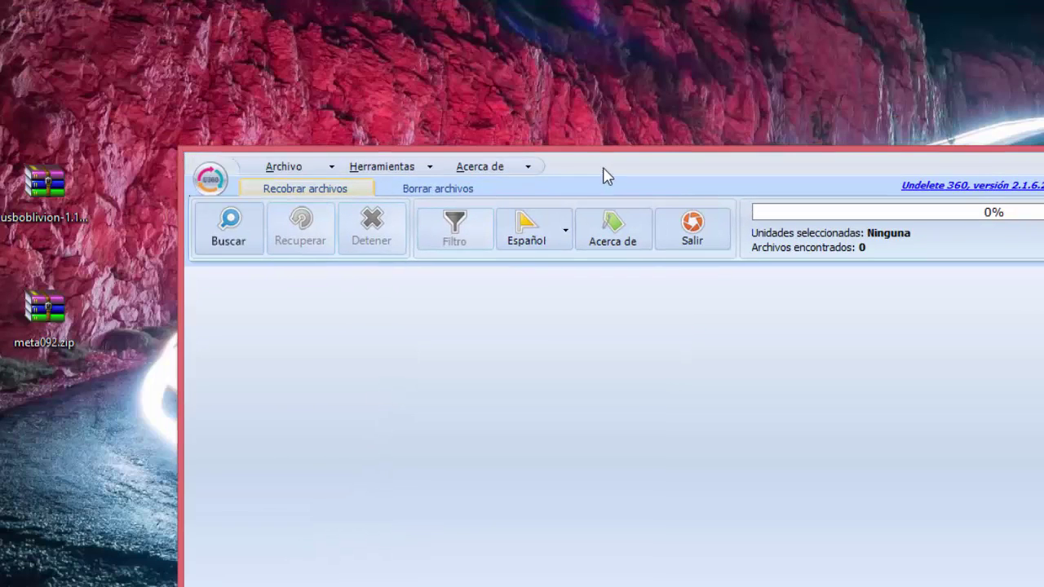
Reposition the Undelete 360 window and close it.
left_click_drag(605, 177, 576, 105)
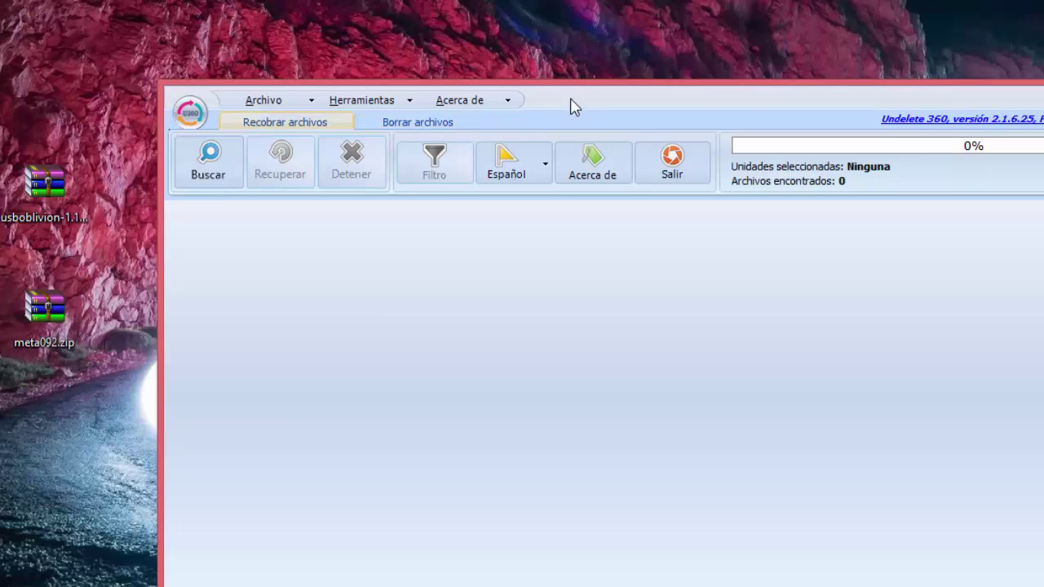
left_click_drag(570, 105, 462, 94)
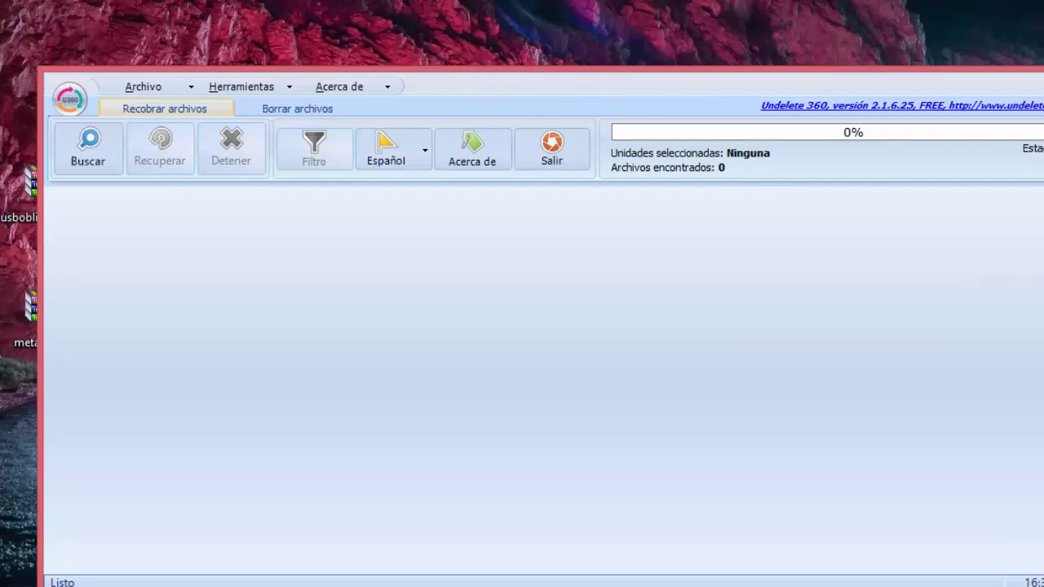
key("alt+F4")
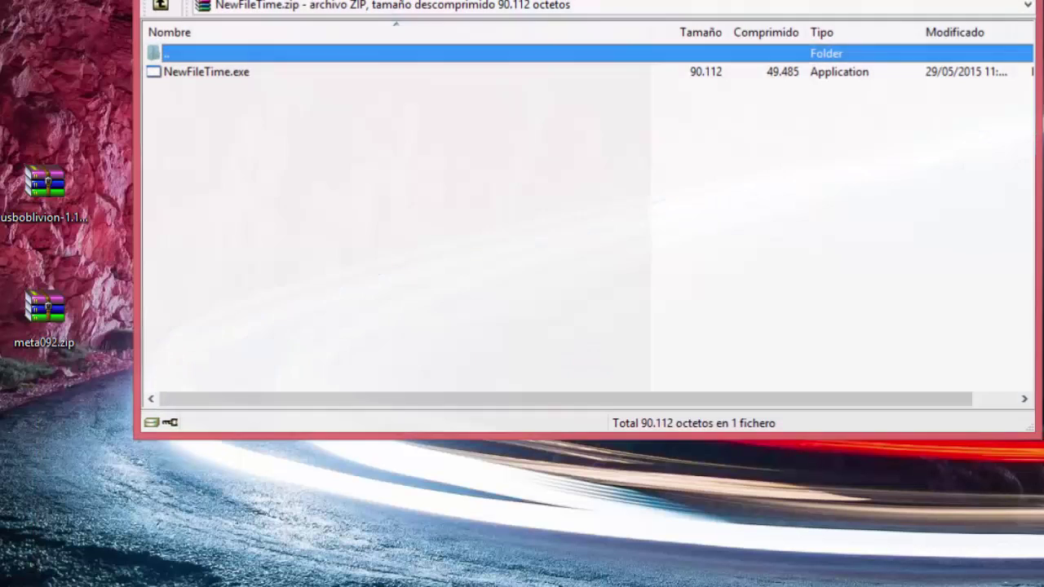
Launch NewFileTime.exe from the NewFileTime.zip archive and accept its licence agreement.
double_click(187, 73)
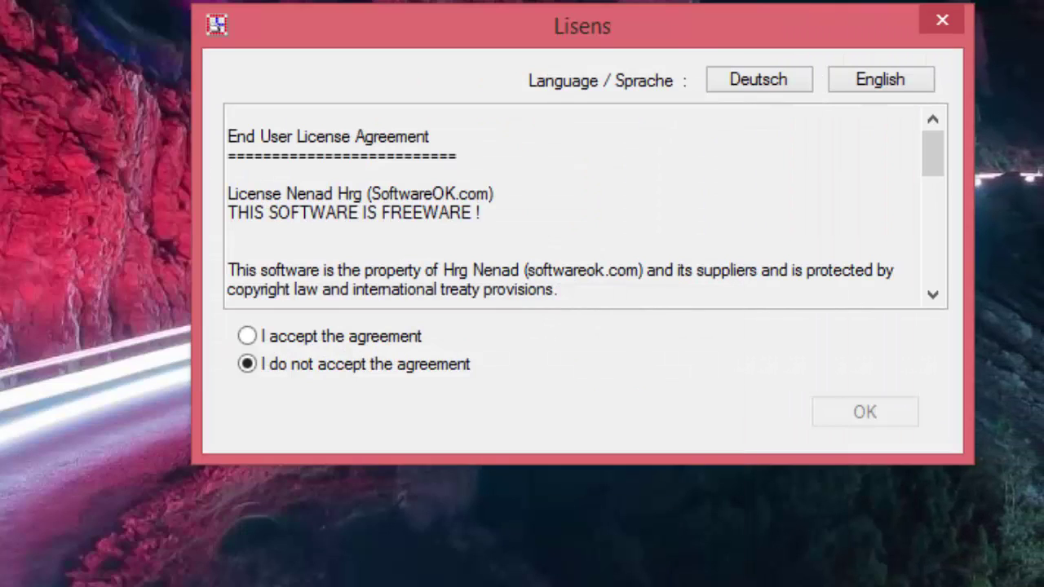
left_click(367, 338)
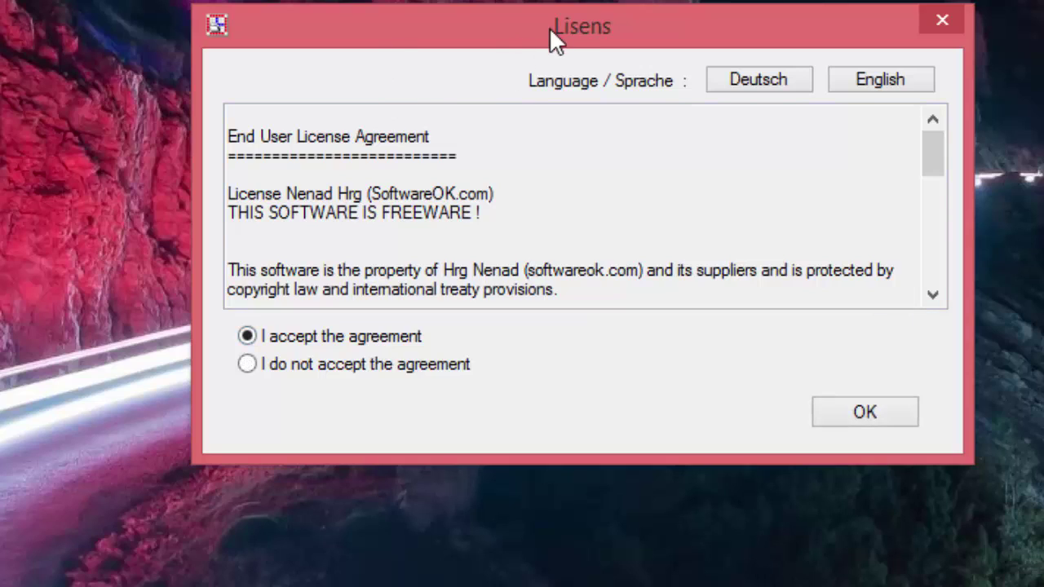
left_click_drag(552, 31, 425, 91)
left_click(726, 469)
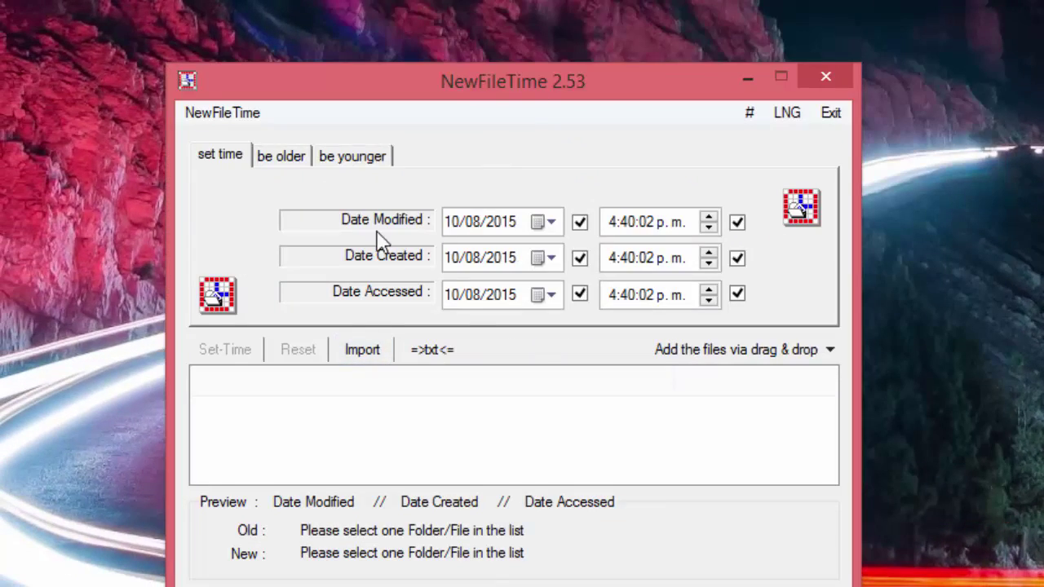
Import the contents of the Vídeos folder into NewFileTime's list.
left_click(363, 349)
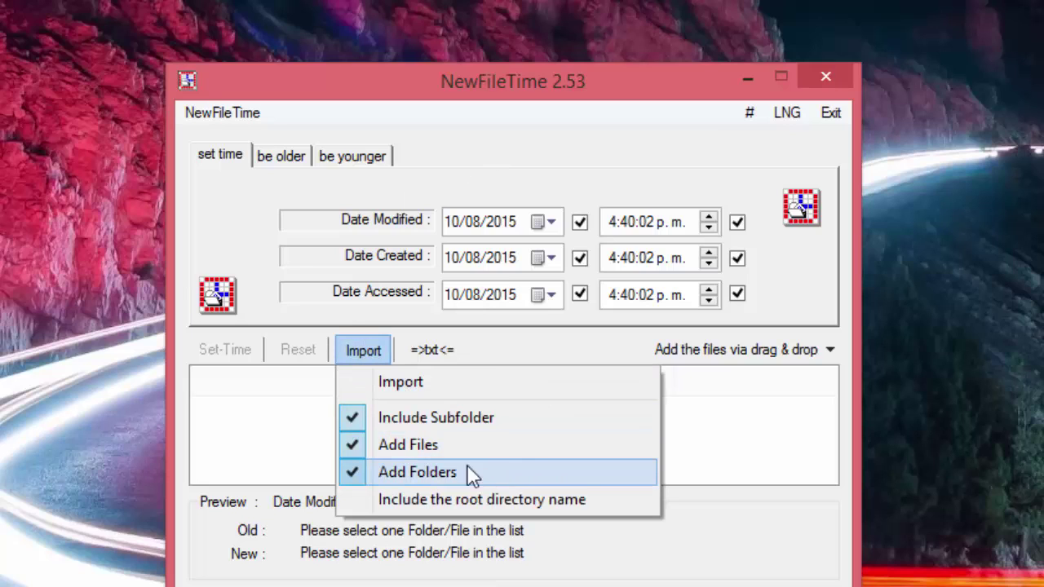
left_click(451, 383)
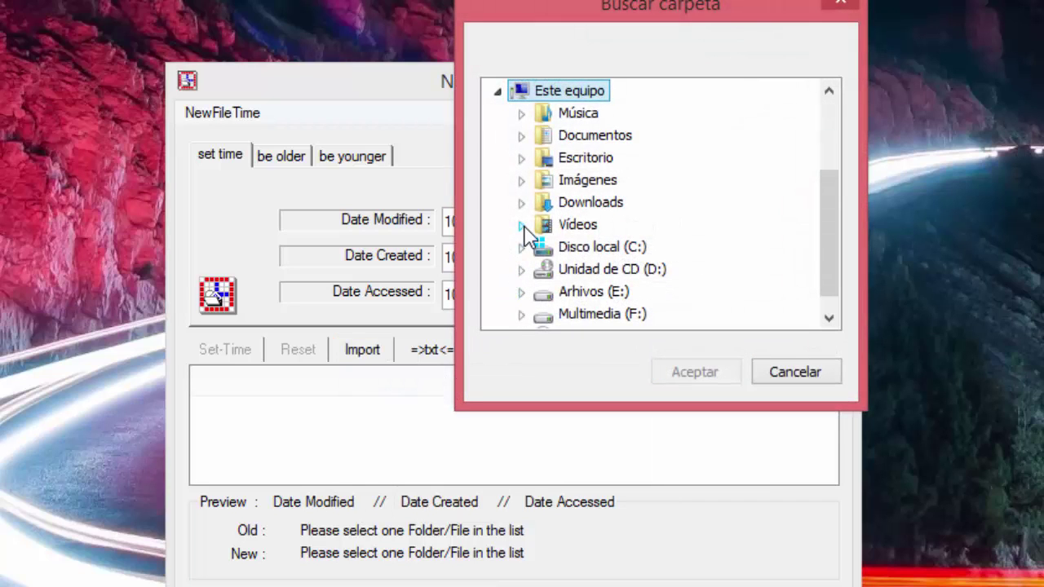
left_click(589, 224)
left_click(683, 371)
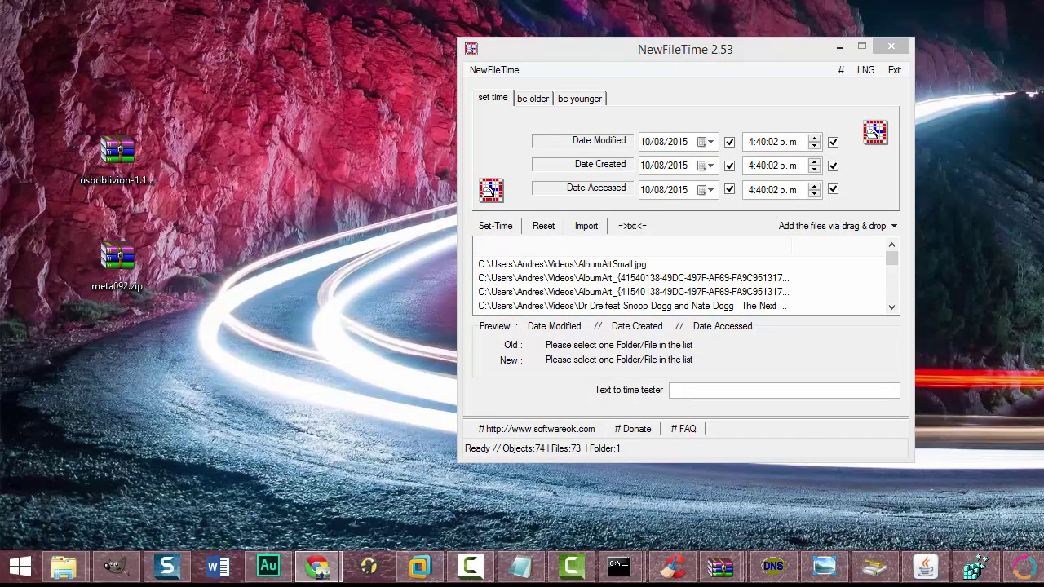
left_click(838, 48)
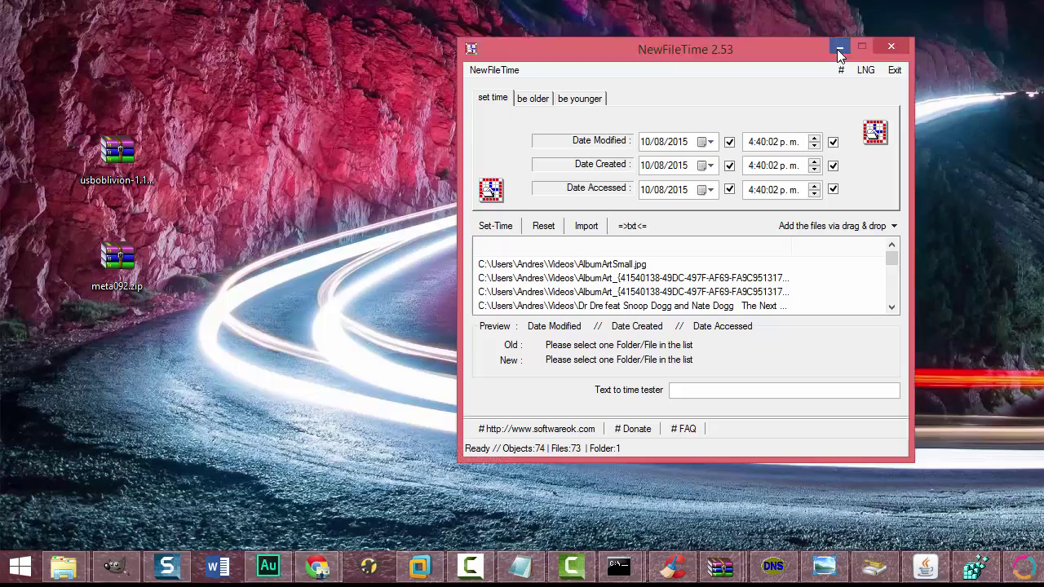